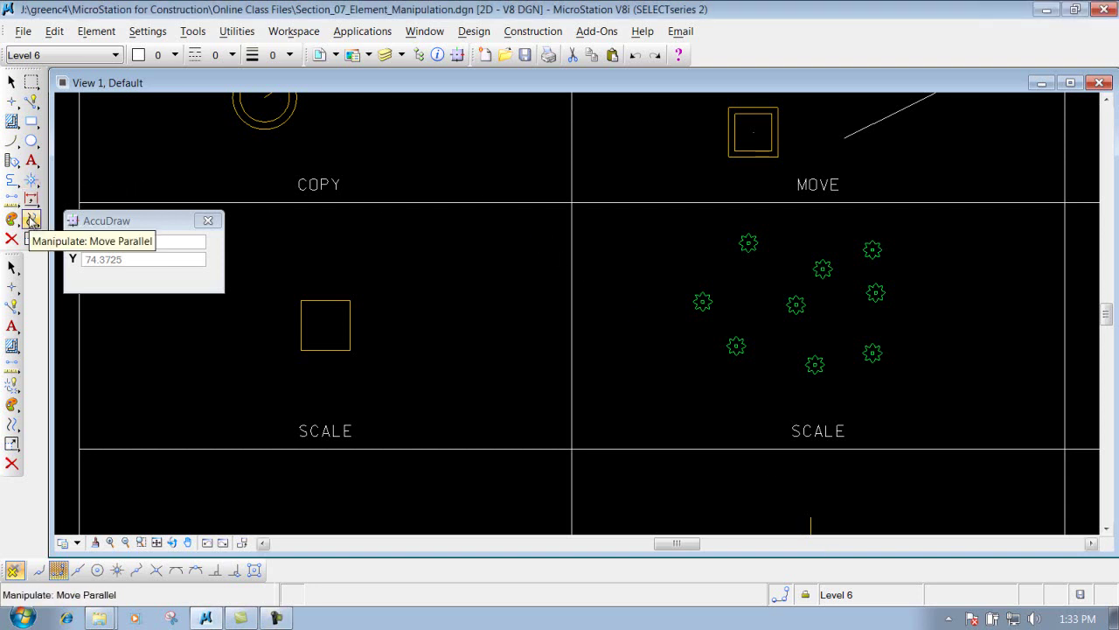
# - Activate the Scale tool from the Manipulate tools and reveal its settings
pyautogui.click(33, 219)
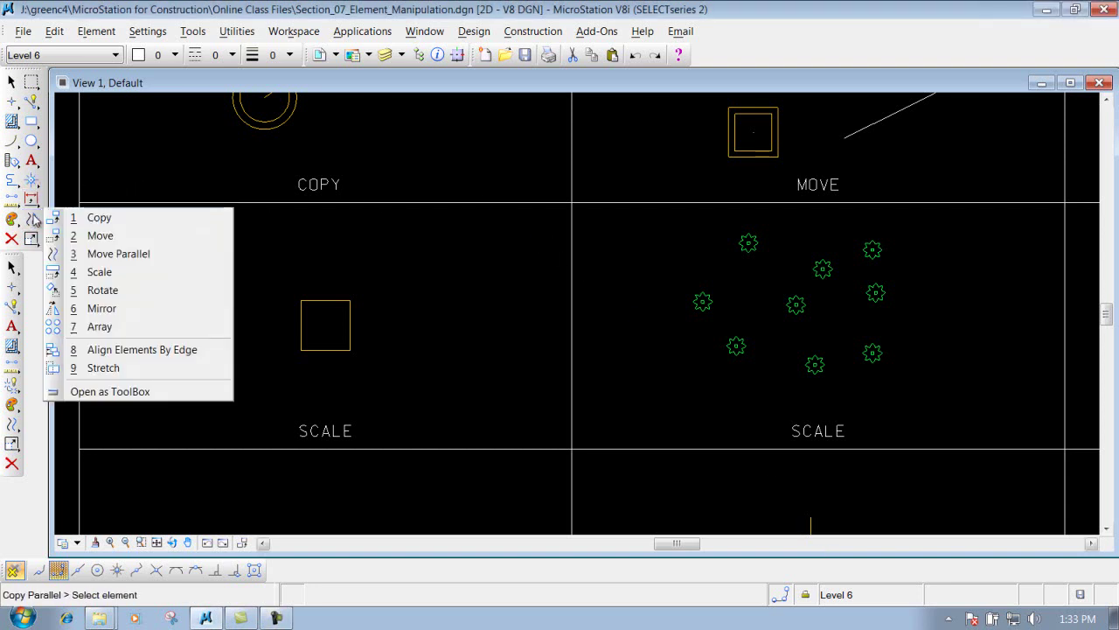
pyautogui.click(94, 276)
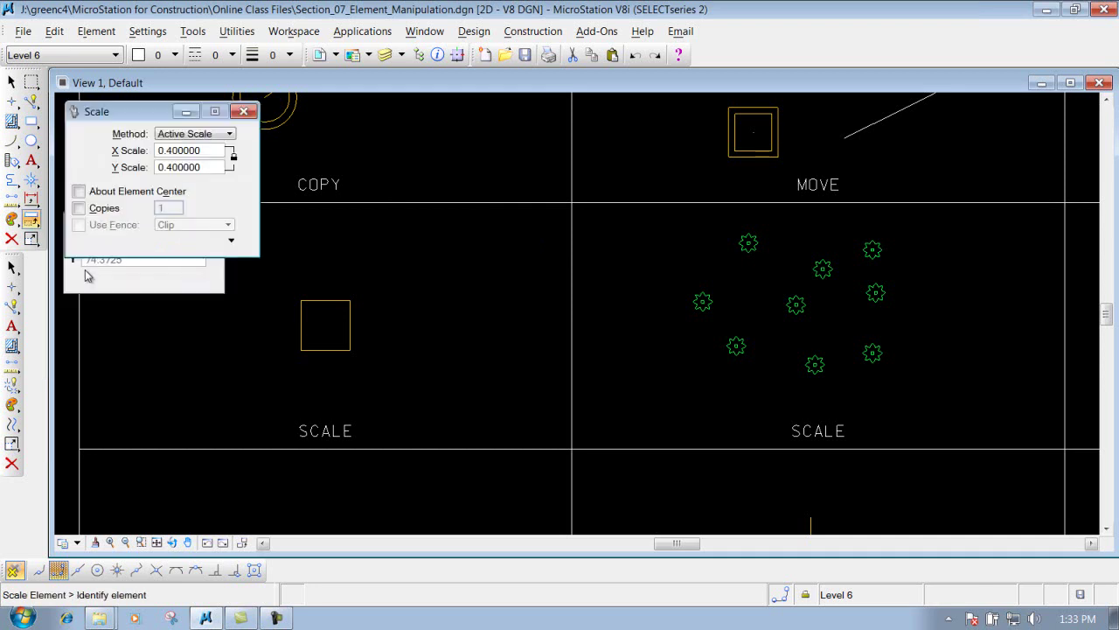
pyautogui.click(15, 426)
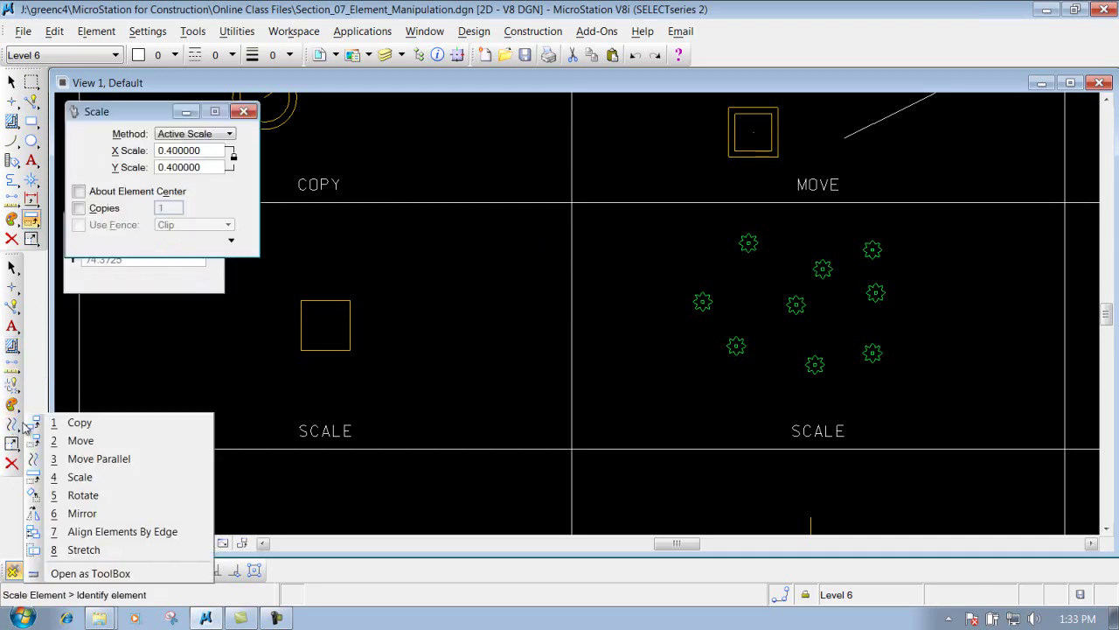
pyautogui.click(72, 479)
pyautogui.click(144, 290)
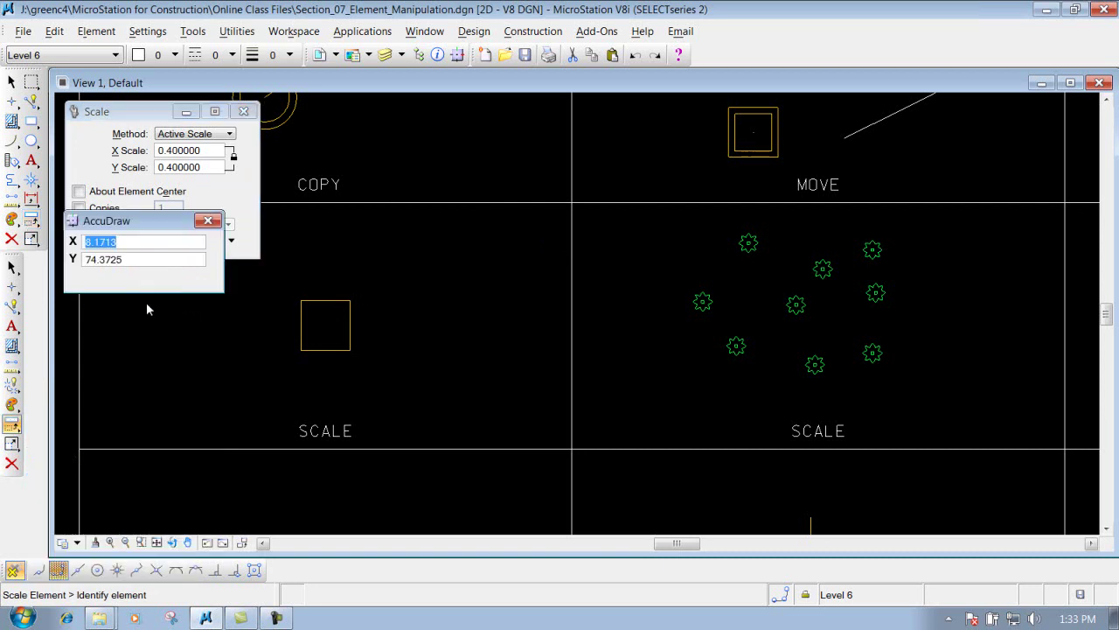
pyautogui.moveTo(140, 216); pyautogui.dragTo(147, 297)
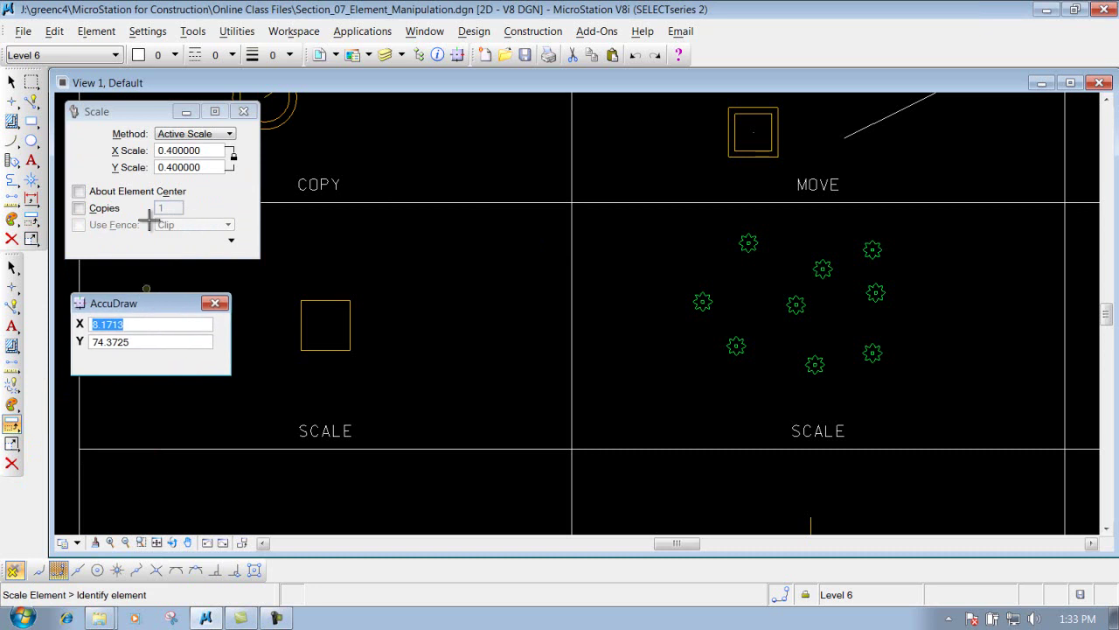
# - Keep the Active Scale method and set X and Y scale to 0.5, locked together
pyautogui.click(199, 136)
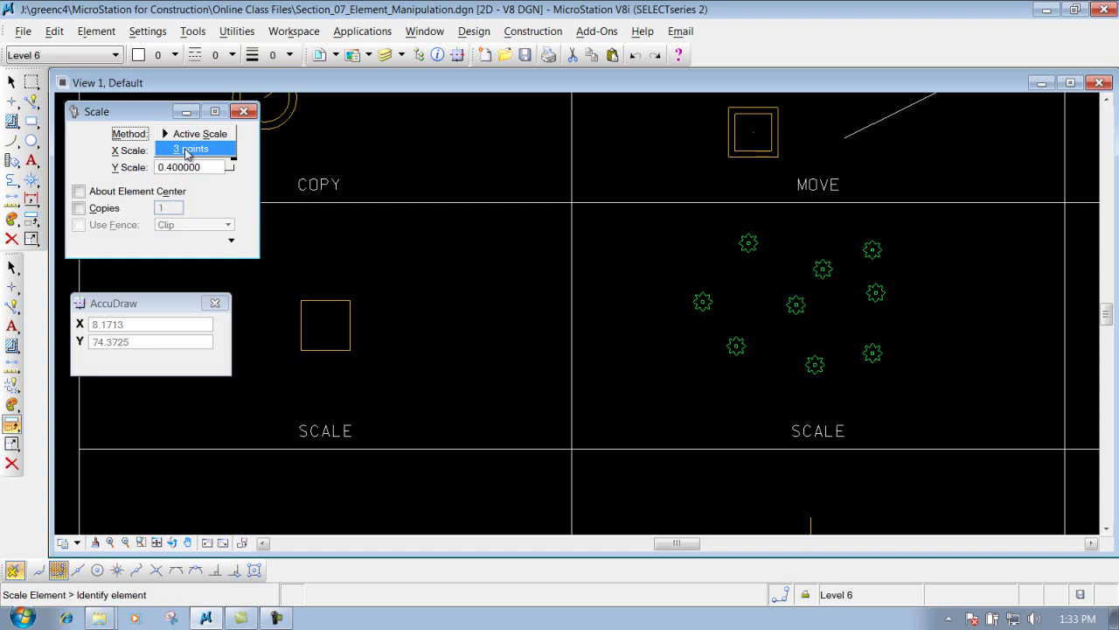
pyautogui.click(196, 135)
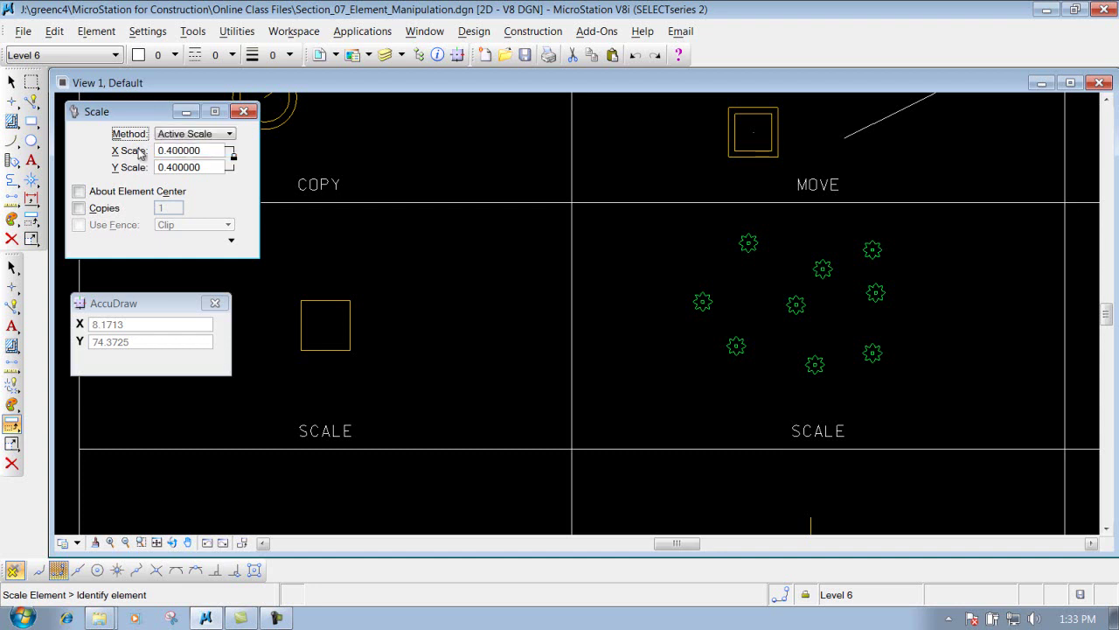
pyautogui.doubleClick(181, 154)
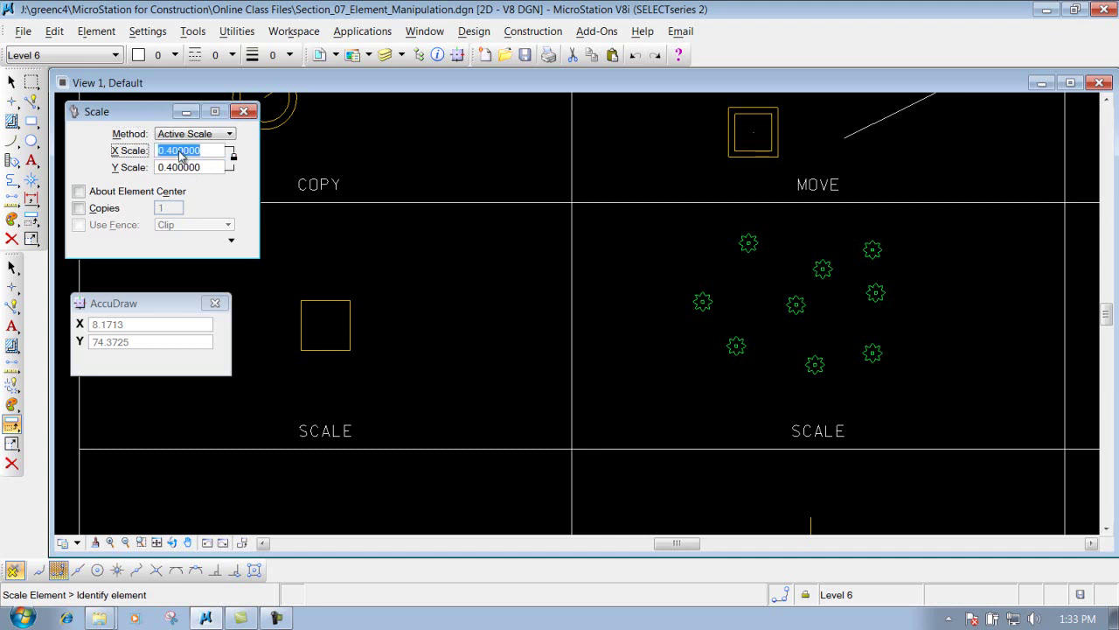
pyautogui.write('.5')
pyautogui.press('Tab')
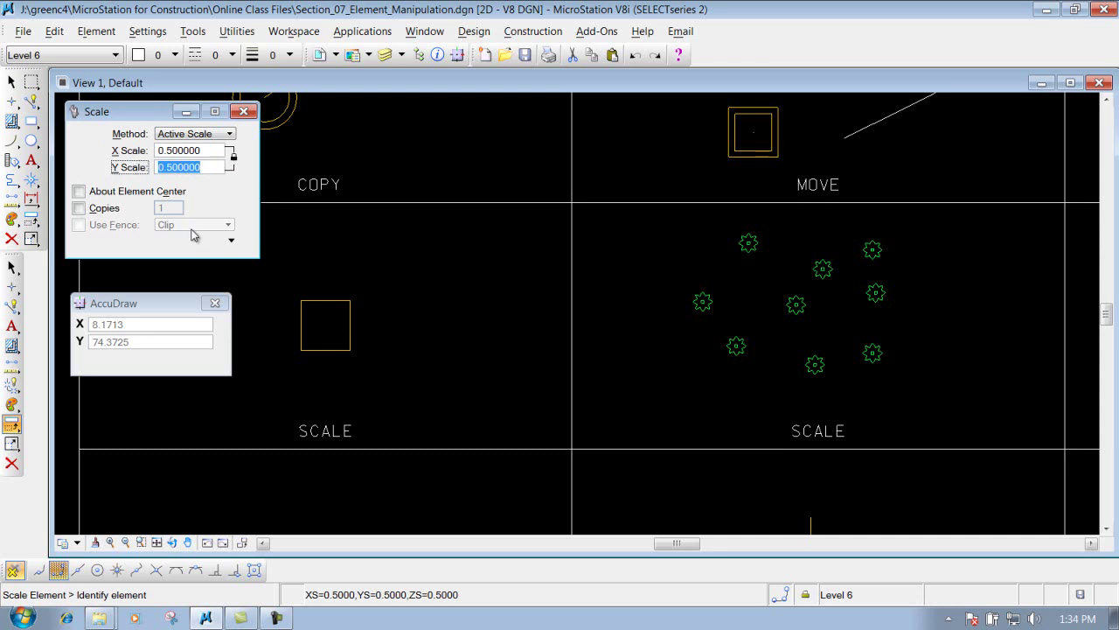
# - Turn on Copies for the scale operation
pyautogui.click(81, 208)
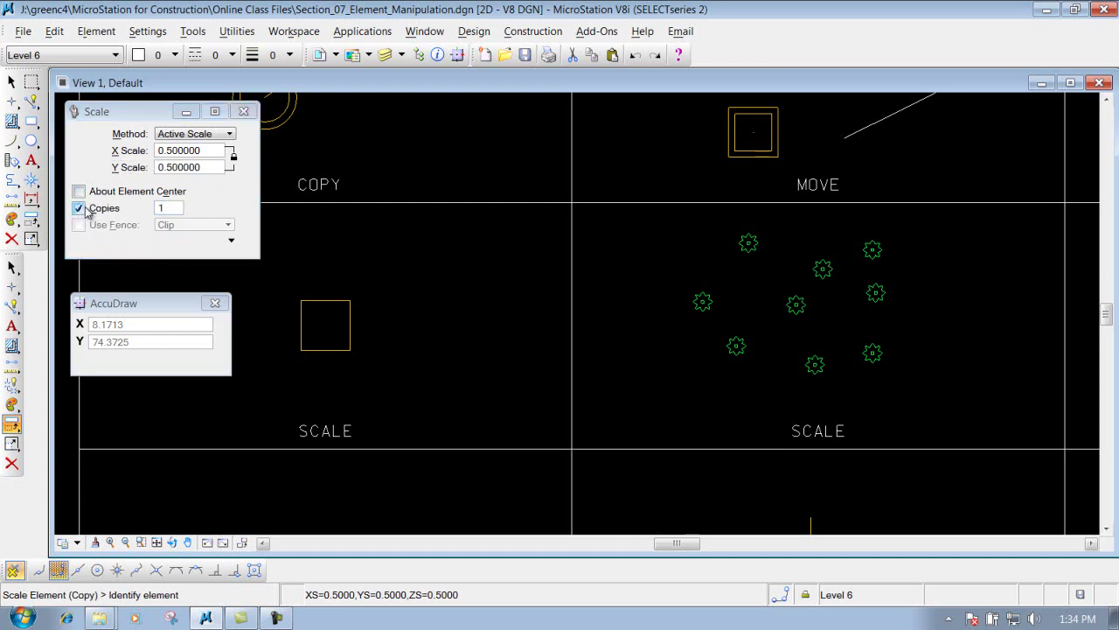
pyautogui.click(80, 211)
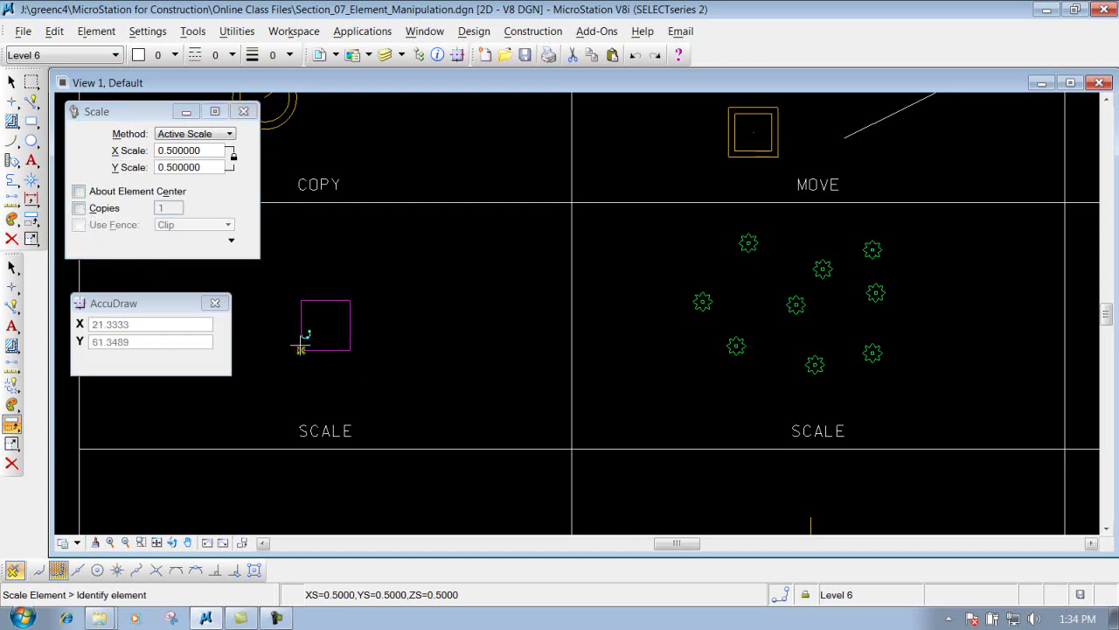
pyautogui.click(80, 208)
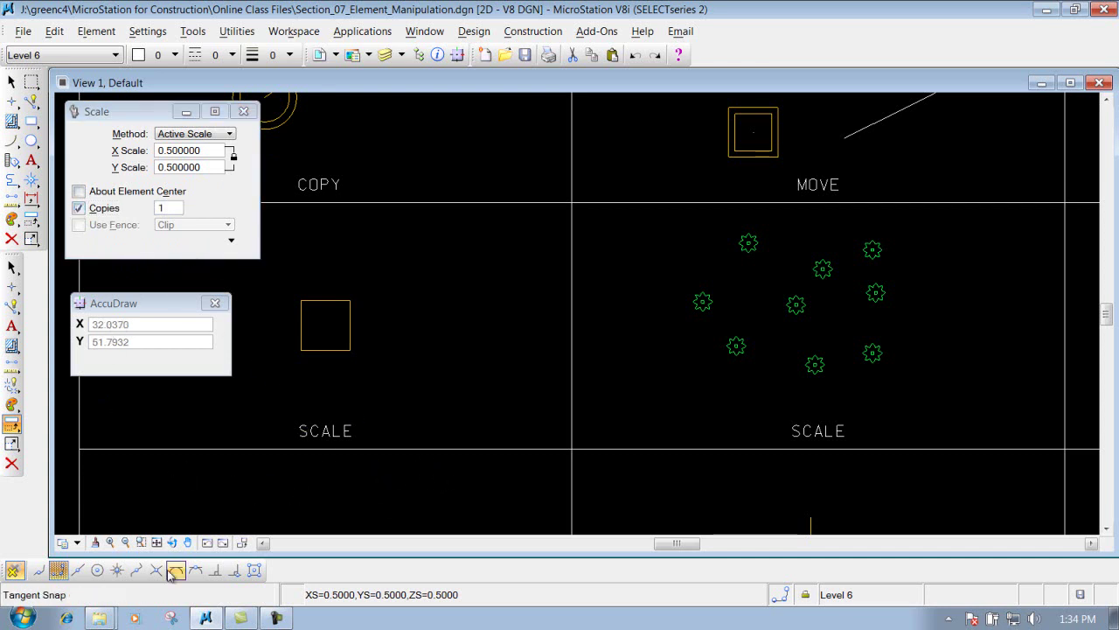
# - Copy the square at 0.5 from its lower-left corner, then restore the previous view
pyautogui.click(326, 300)
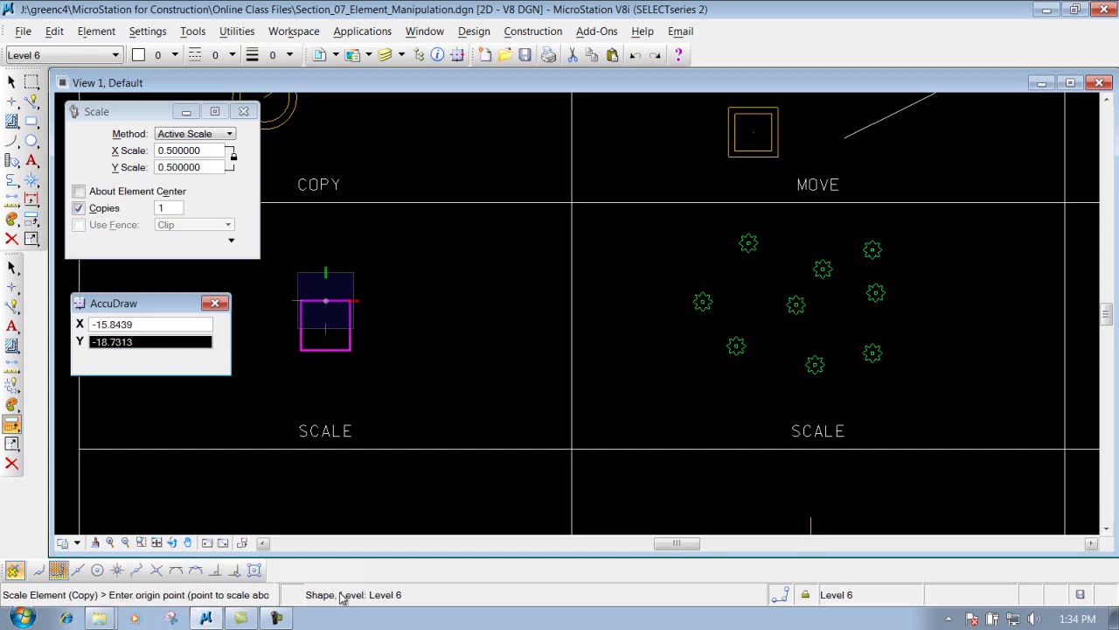
pyautogui.scroll(3, 319, 313)
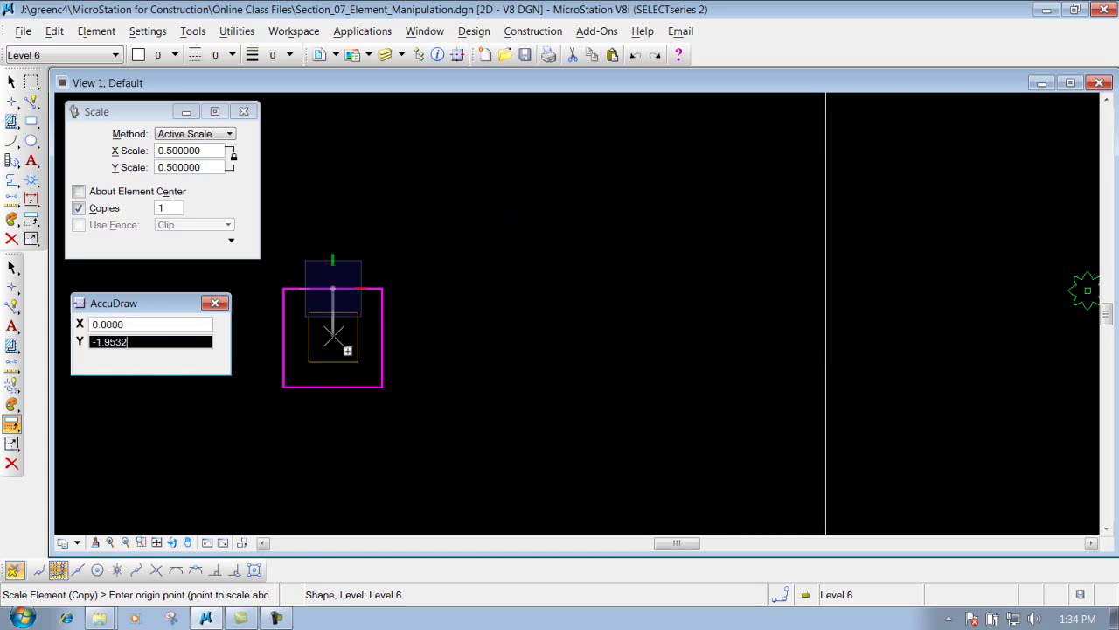
pyautogui.click(283, 386)
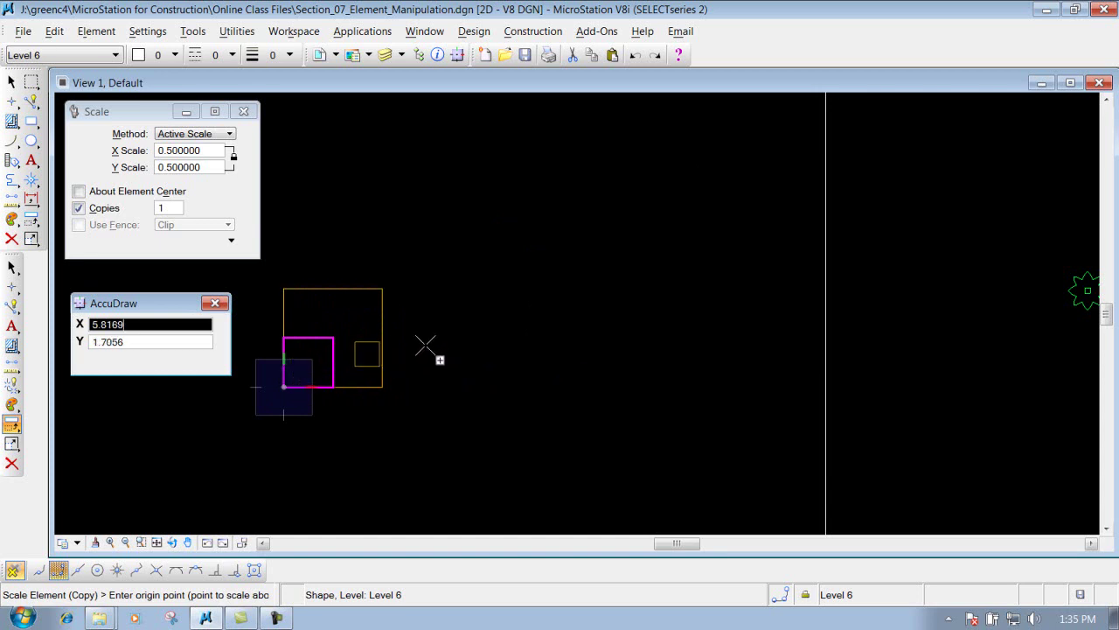
pyautogui.rightClick(482, 265)
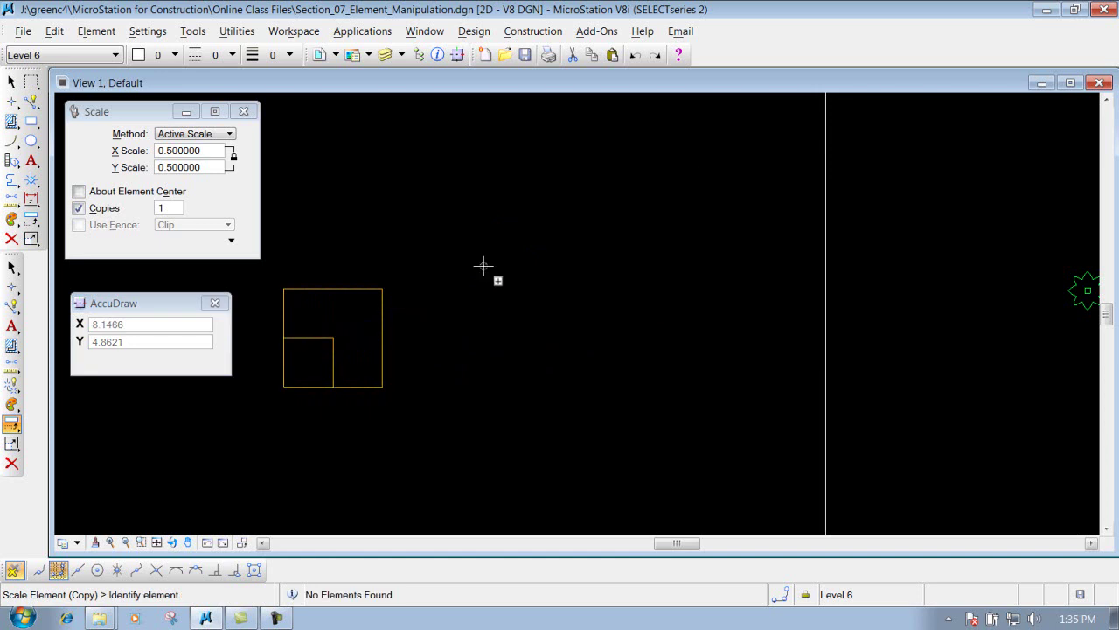
pyautogui.click(208, 543)
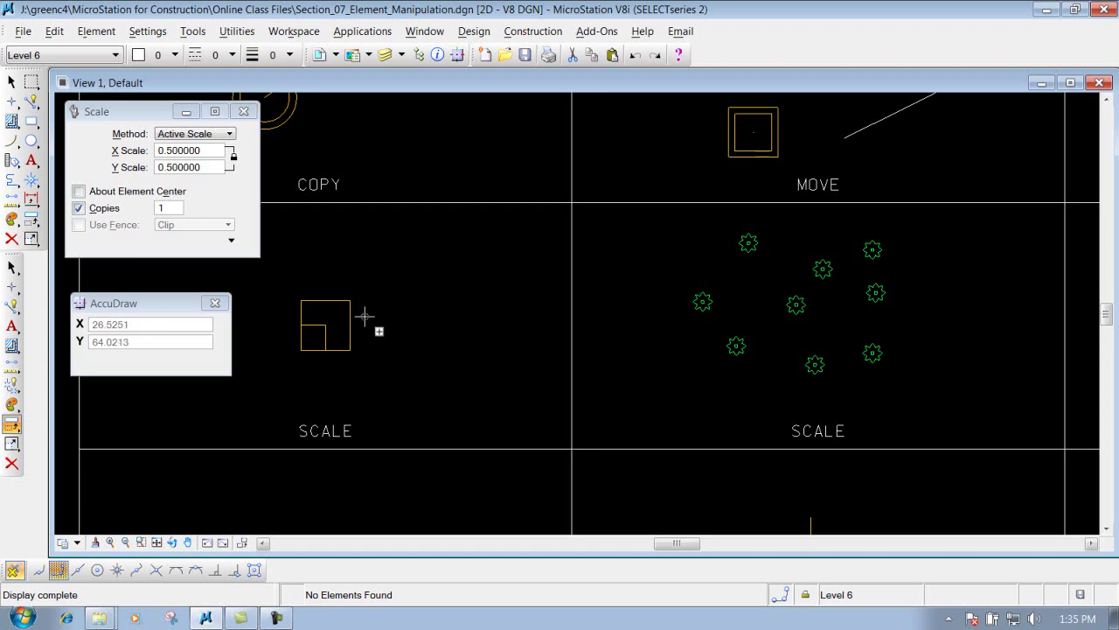
# - Undo the half-size copy and set the scale factor to 2 with Copies kept on
pyautogui.click(636, 55)
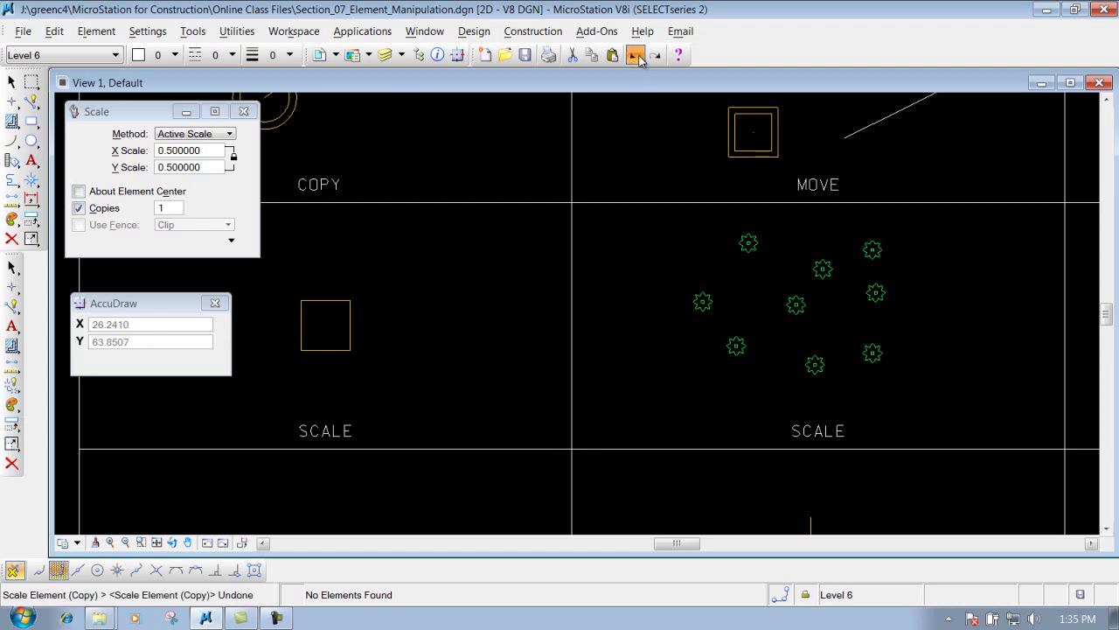
pyautogui.click(80, 192)
pyautogui.click(79, 207)
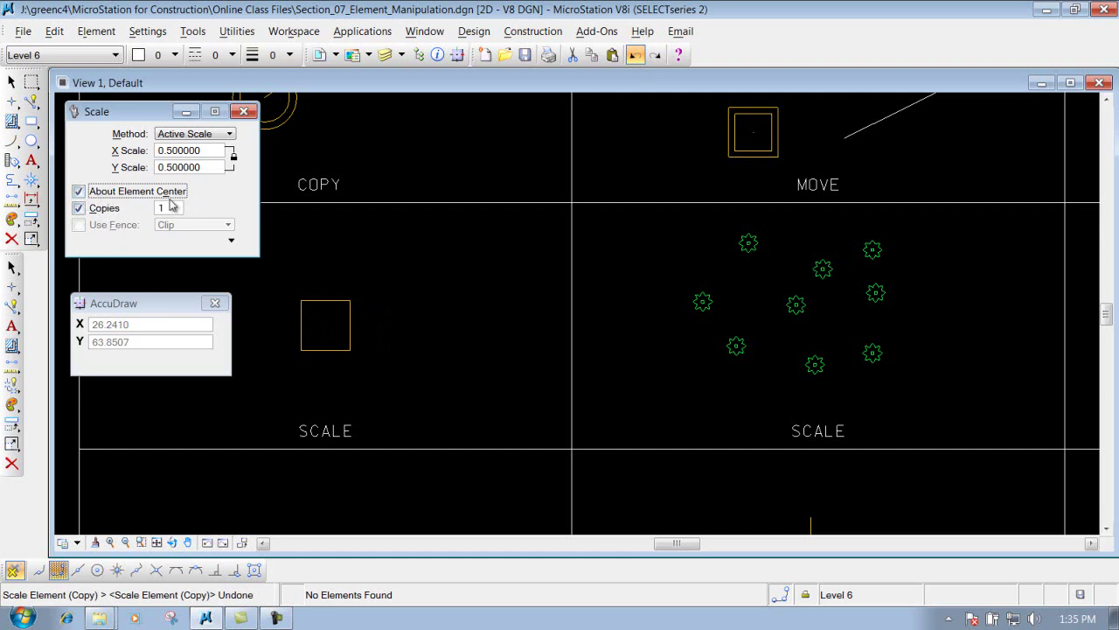
pyautogui.doubleClick(178, 152)
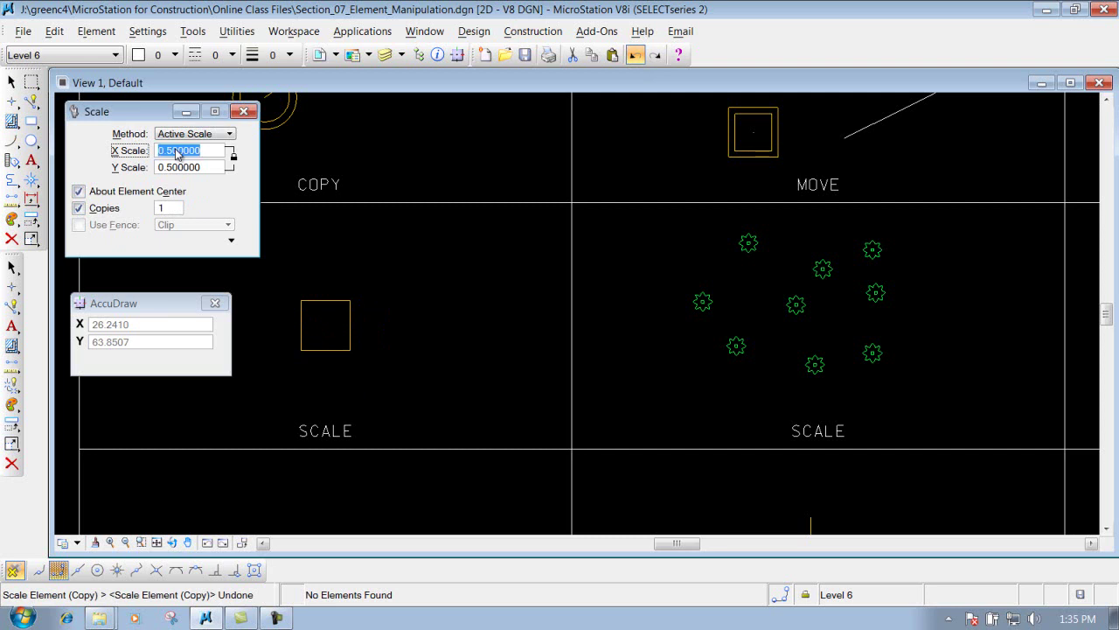
pyautogui.write('2')
pyautogui.press('Tab')
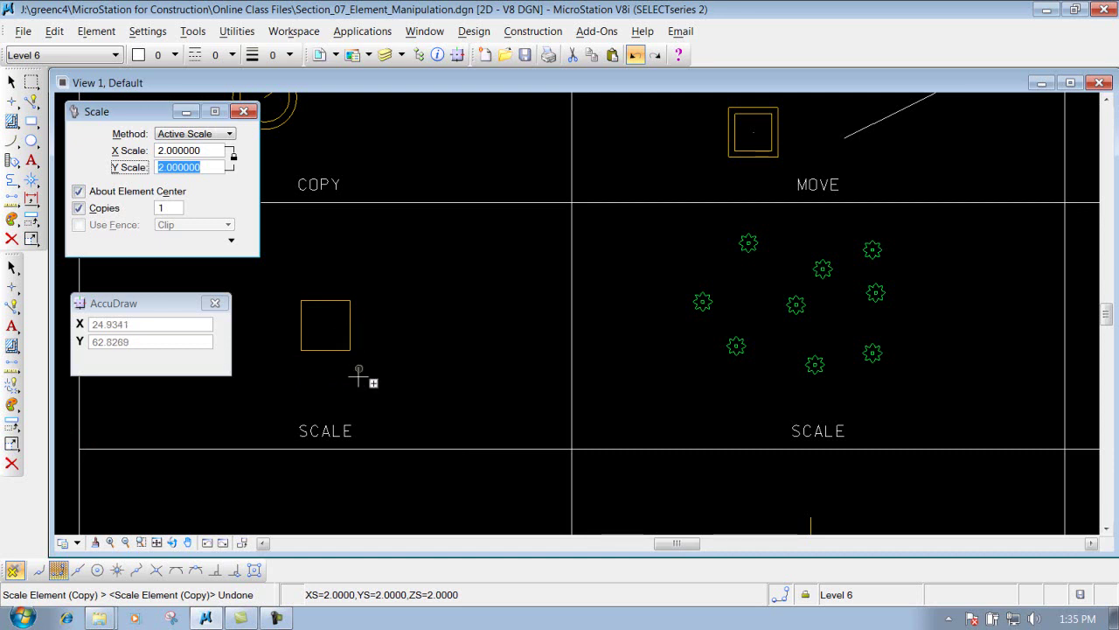
# - Place a double-size copy of the square centred on the original
pyautogui.click(325, 300)
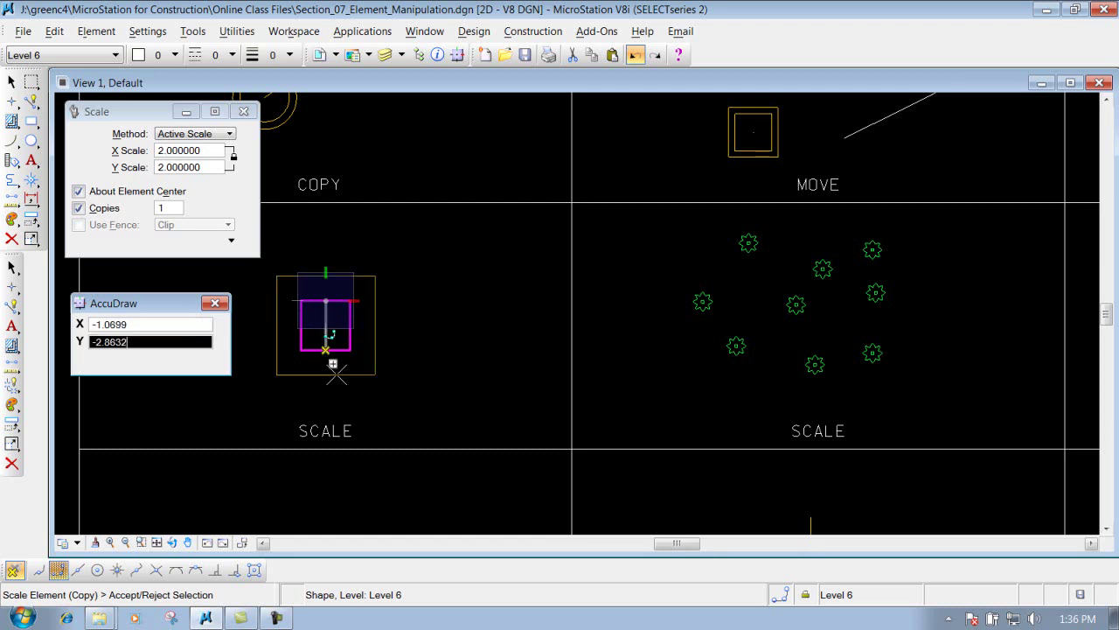
pyautogui.click(328, 317)
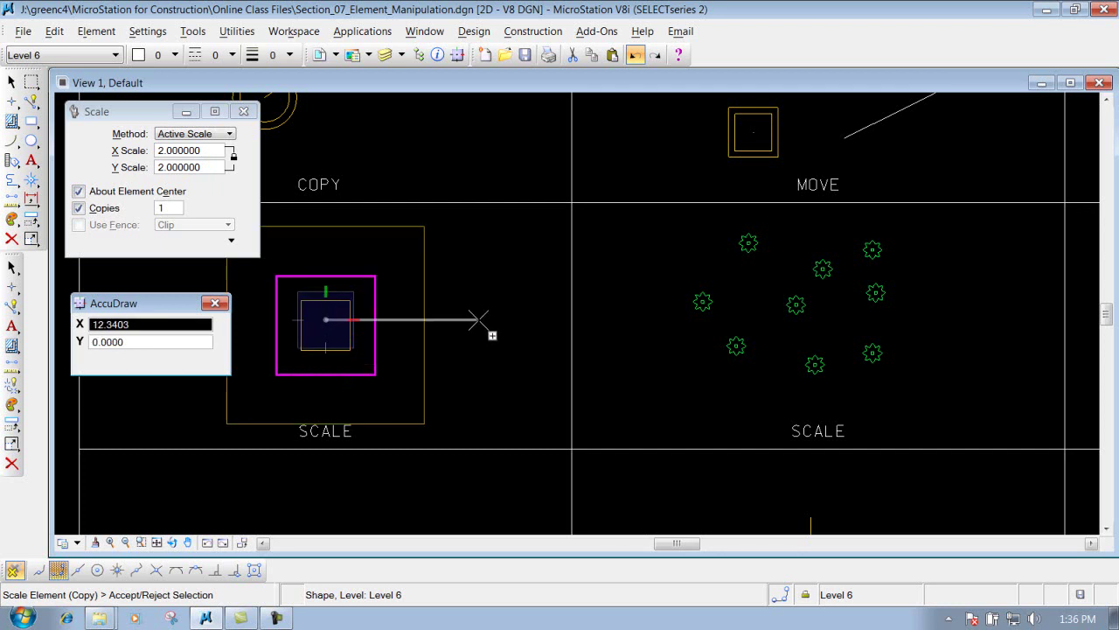
pyautogui.rightClick(479, 319)
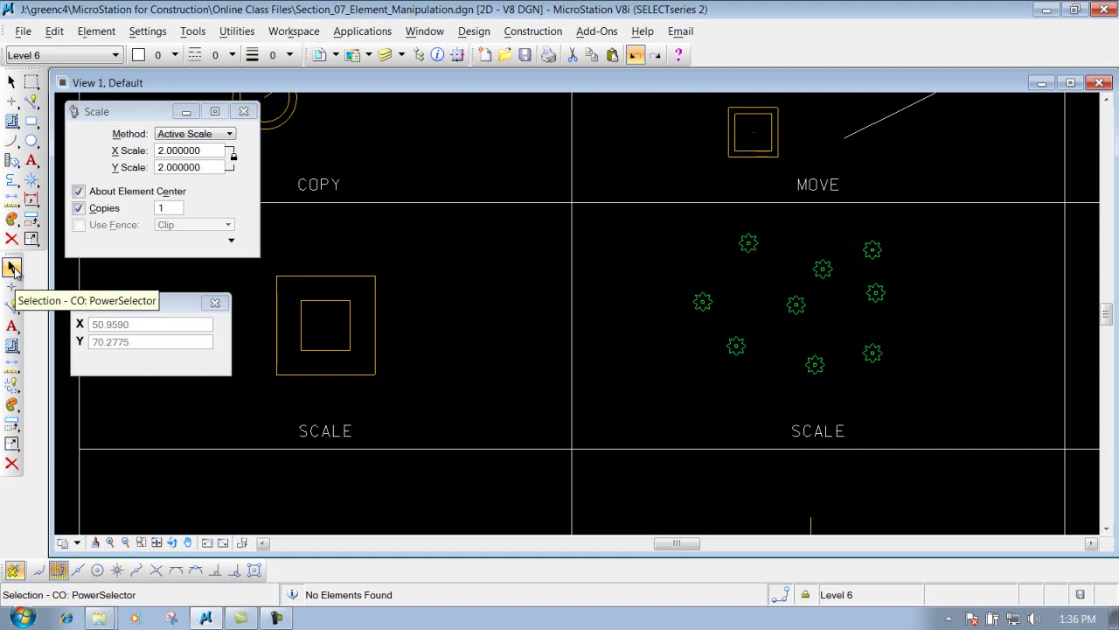
# - Block-select all nine gears in the right SCALE cell in Add mode, then switch to Scale
pyautogui.moveTo(14, 270); pyautogui.dragTo(93, 270)
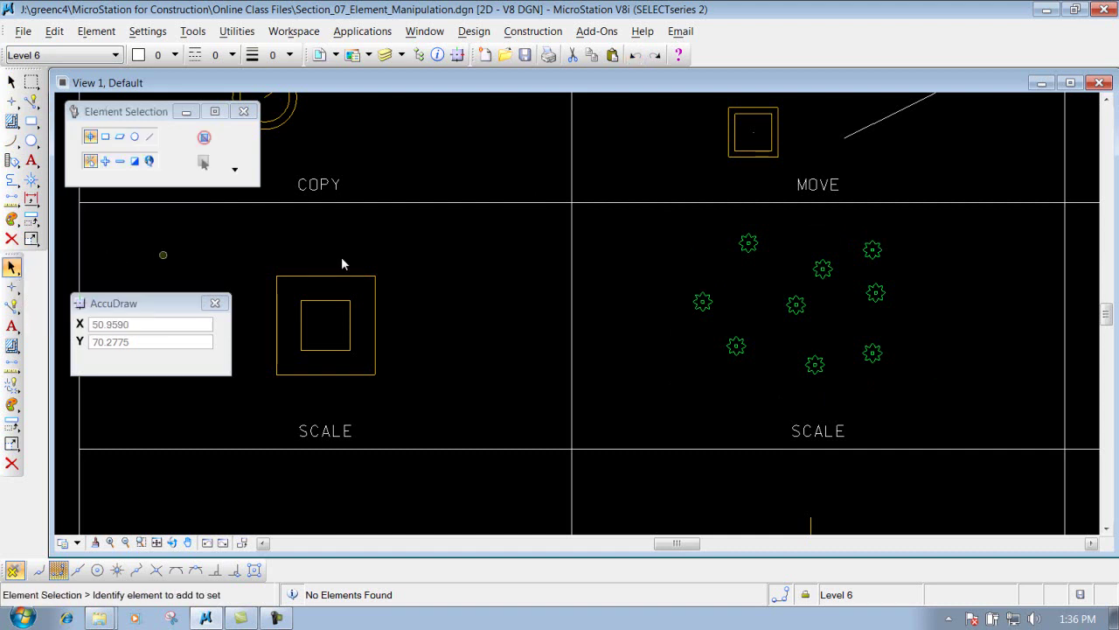
pyautogui.click(105, 162)
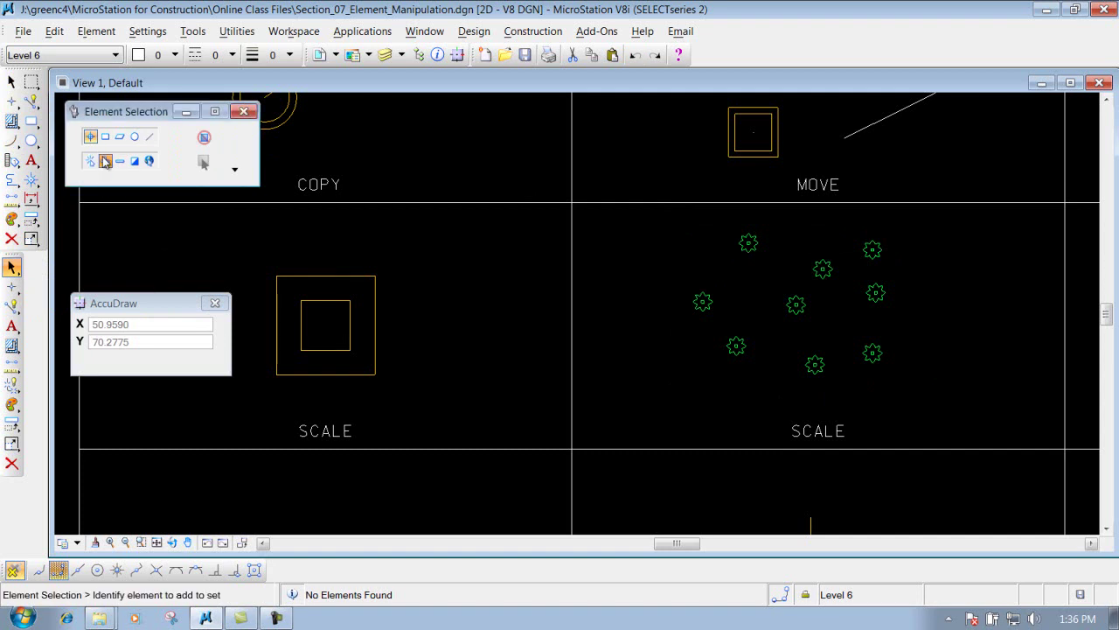
pyautogui.click(105, 138)
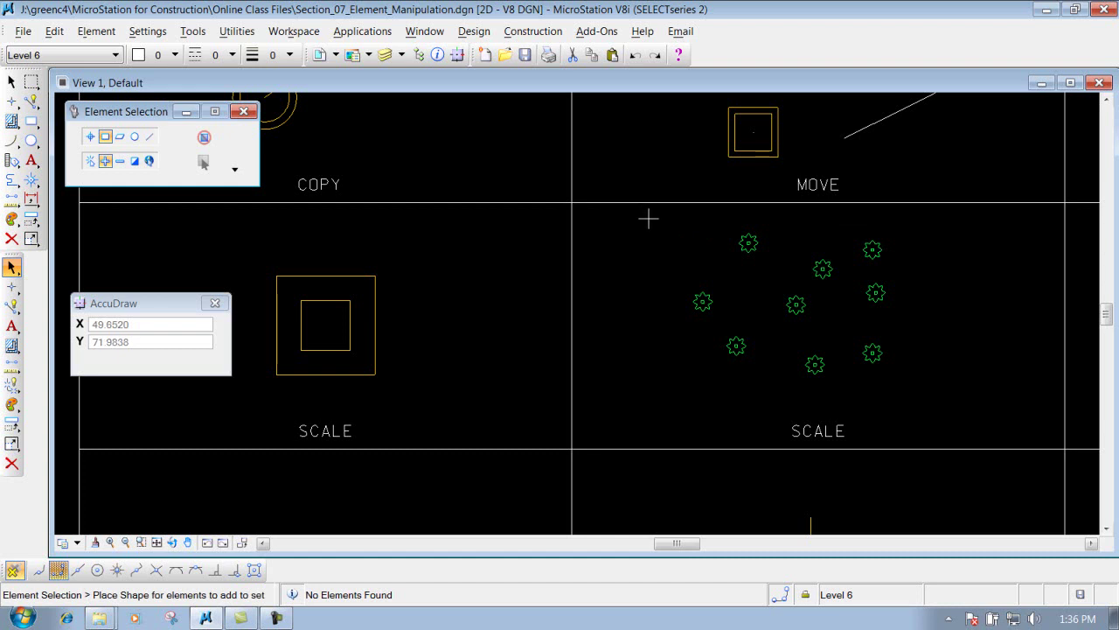
pyautogui.moveTo(651, 213); pyautogui.dragTo(943, 391)
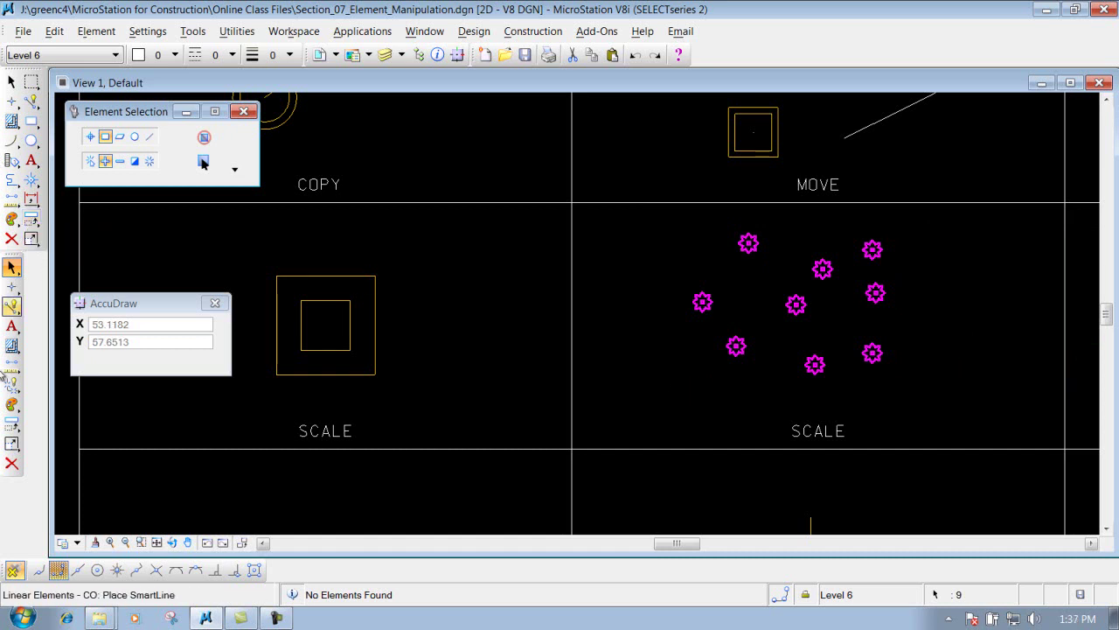
pyautogui.moveTo(12, 424); pyautogui.dragTo(91, 477)
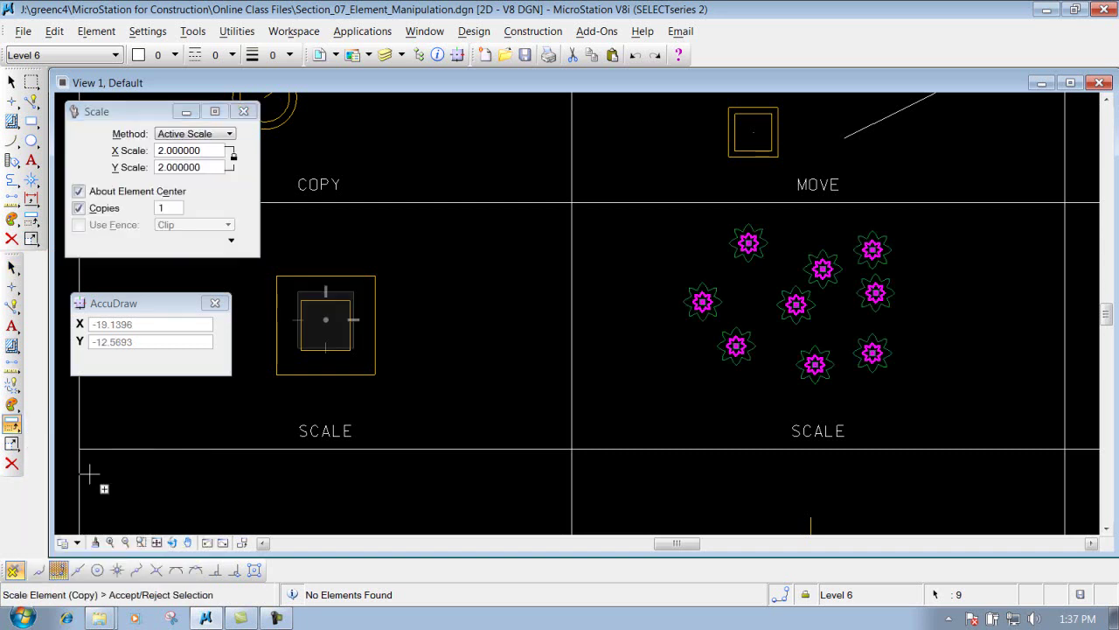
# - Enlarge the selected gears by 1.5 about each element's centre, with Copies turned off
pyautogui.doubleClick(182, 152)
pyautogui.write('1')
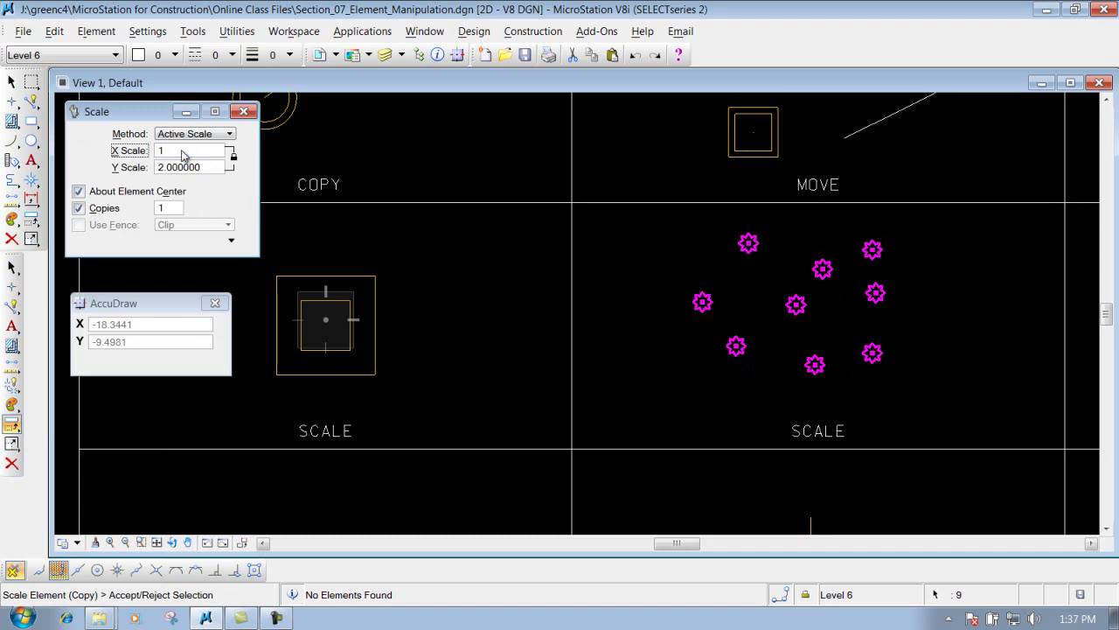
pyautogui.write('.5')
pyautogui.press('Tab')
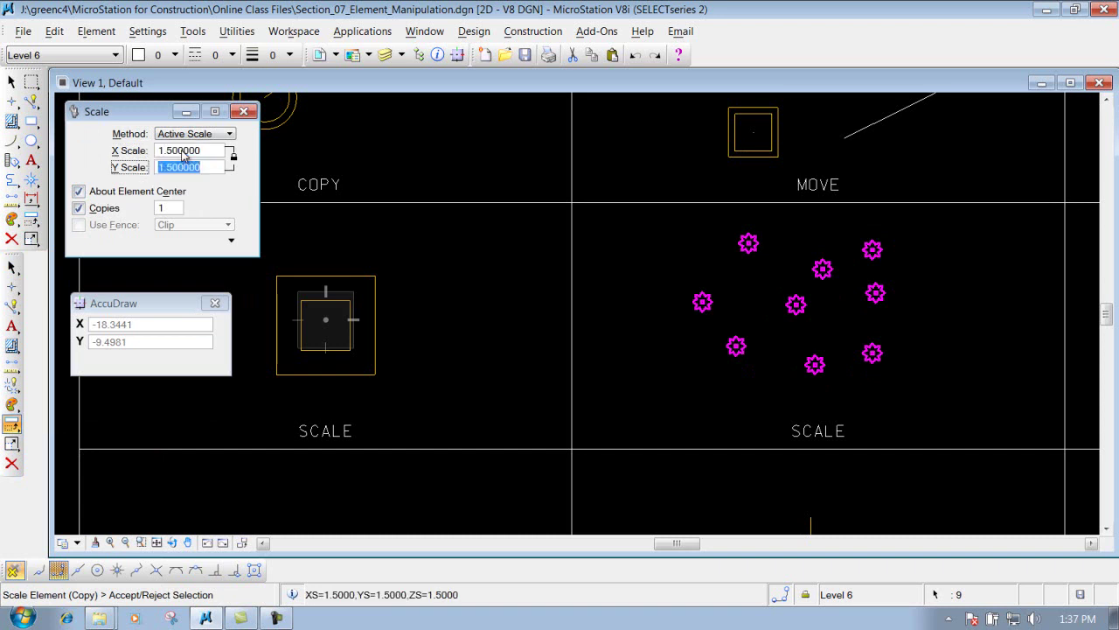
pyautogui.click(79, 190)
pyautogui.click(79, 208)
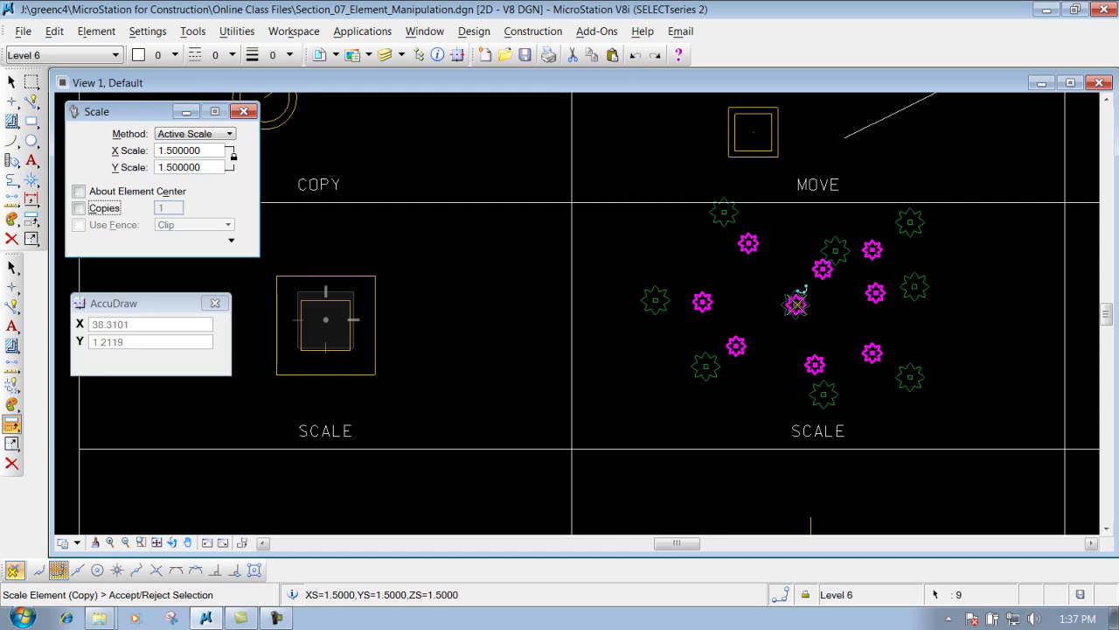
pyautogui.click(78, 191)
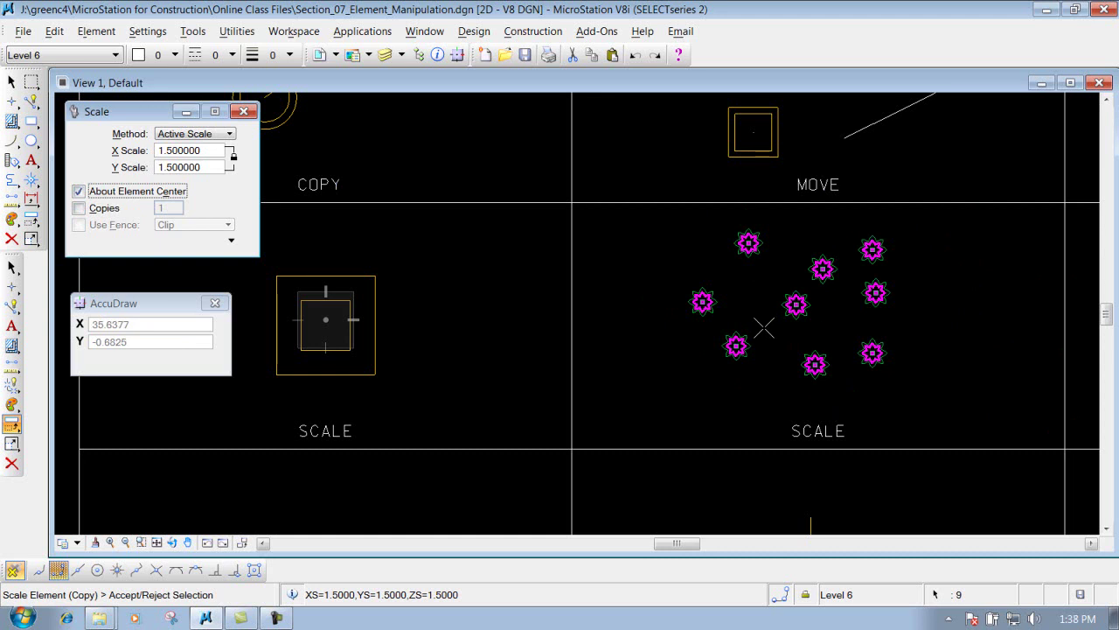
pyautogui.click(764, 278)
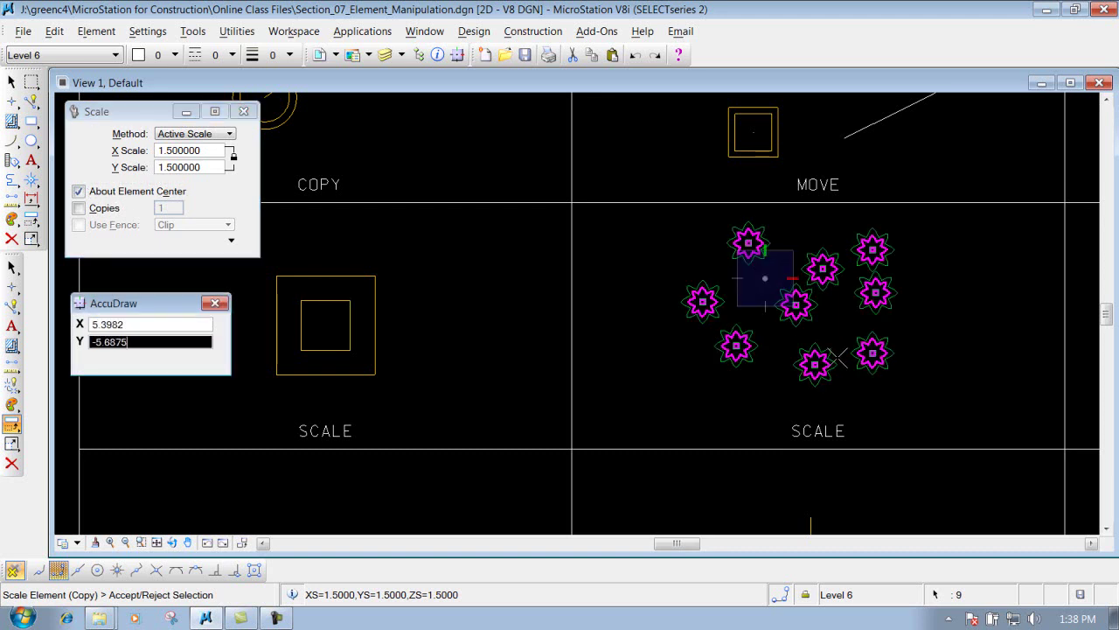
pyautogui.rightClick(955, 297)
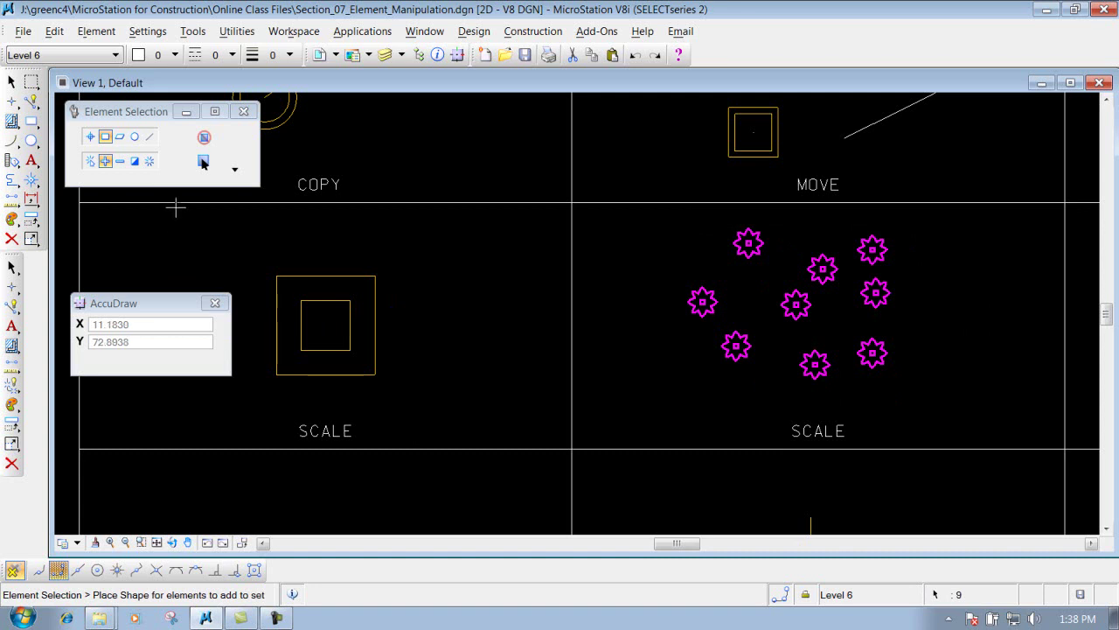
# - Empty the selection set with Clear in the Element Selection settings
pyautogui.click(128, 118)
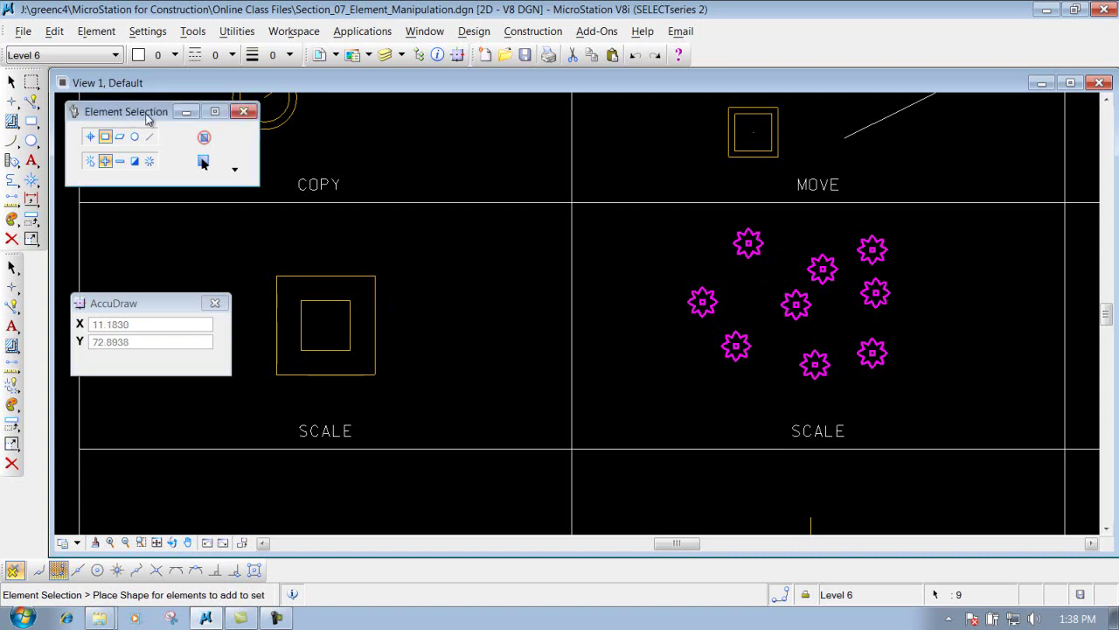
pyautogui.click(11, 83)
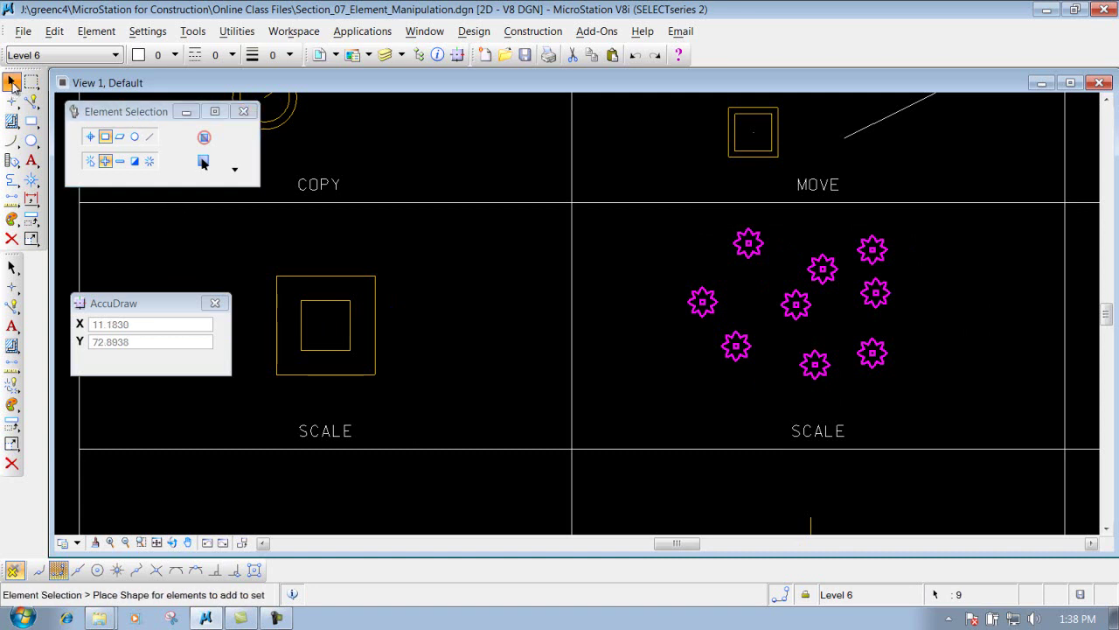
pyautogui.click(150, 164)
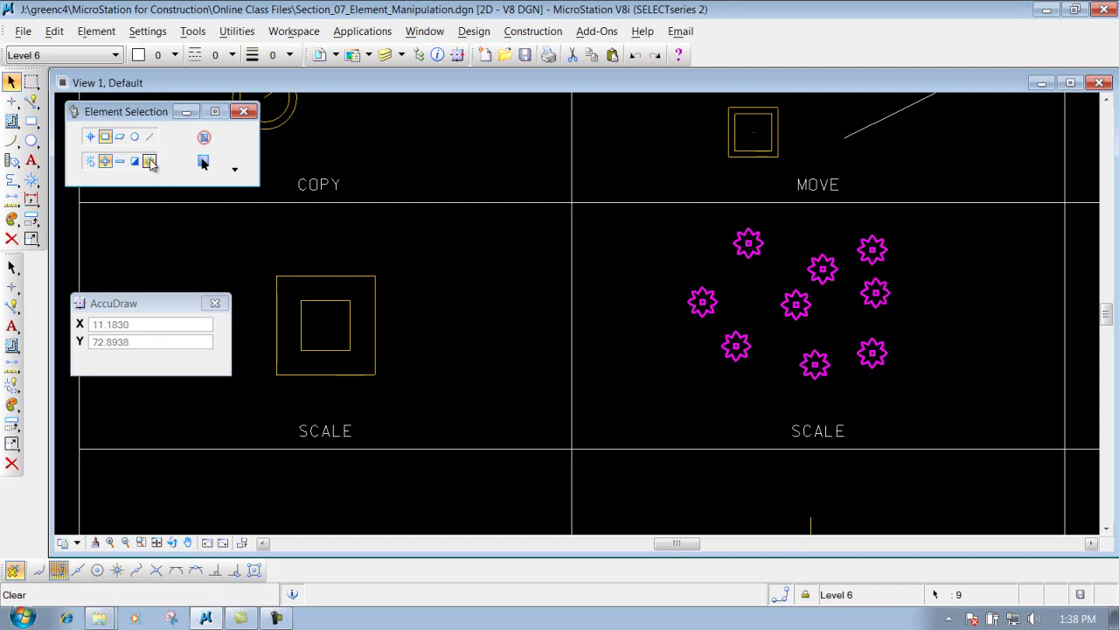
pyautogui.click(151, 163)
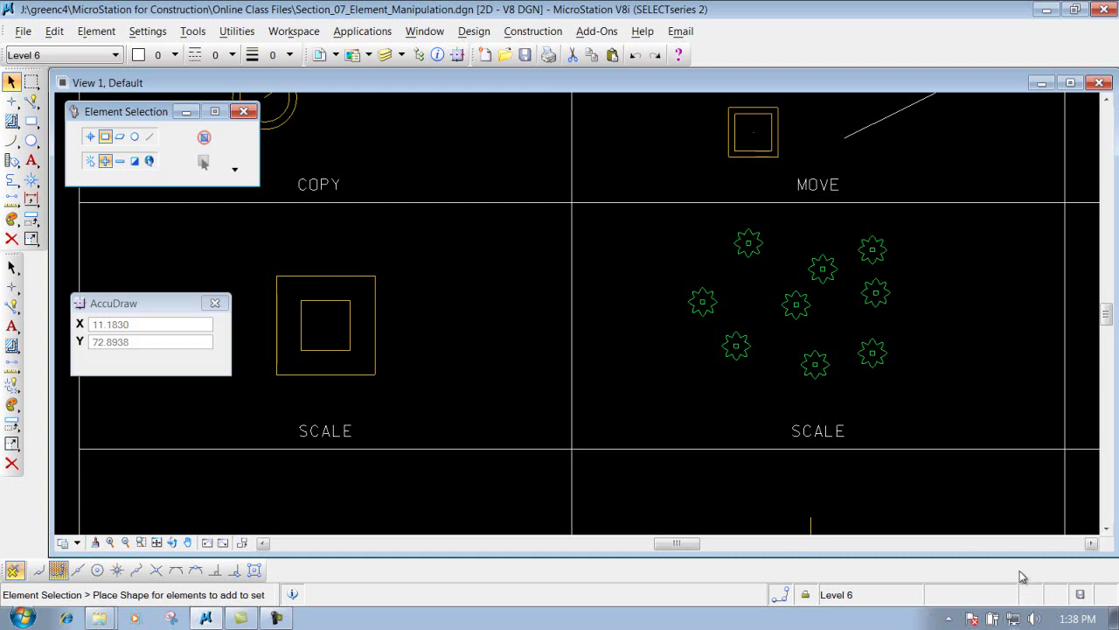
# - Switch Scale to the 3 points method with Copies on, and pick the outer left square
pyautogui.click(13, 423)
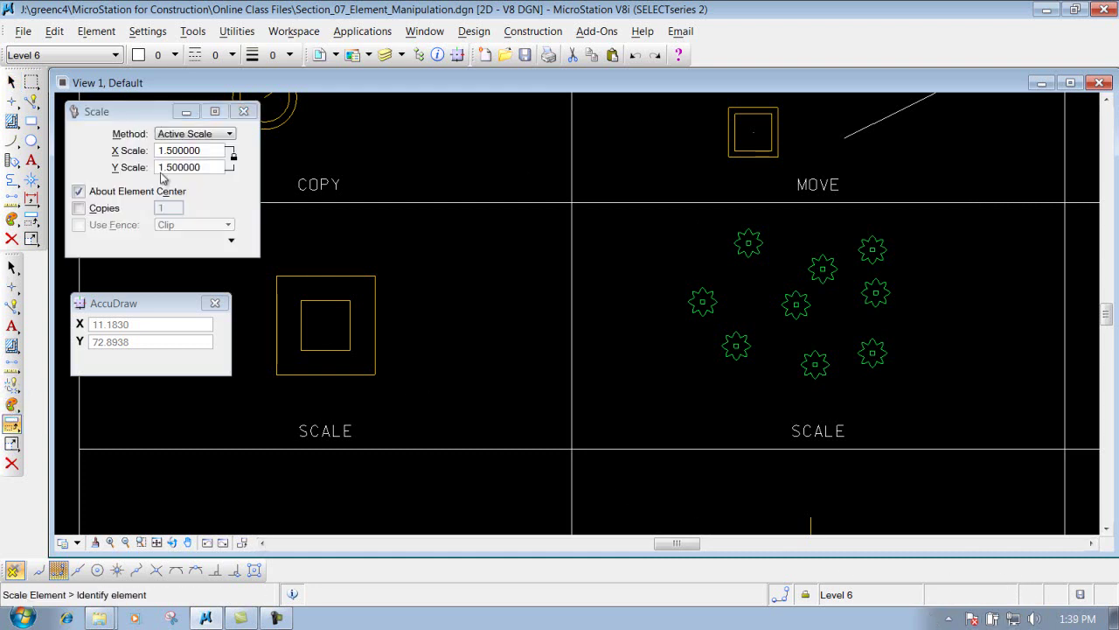
pyautogui.click(79, 191)
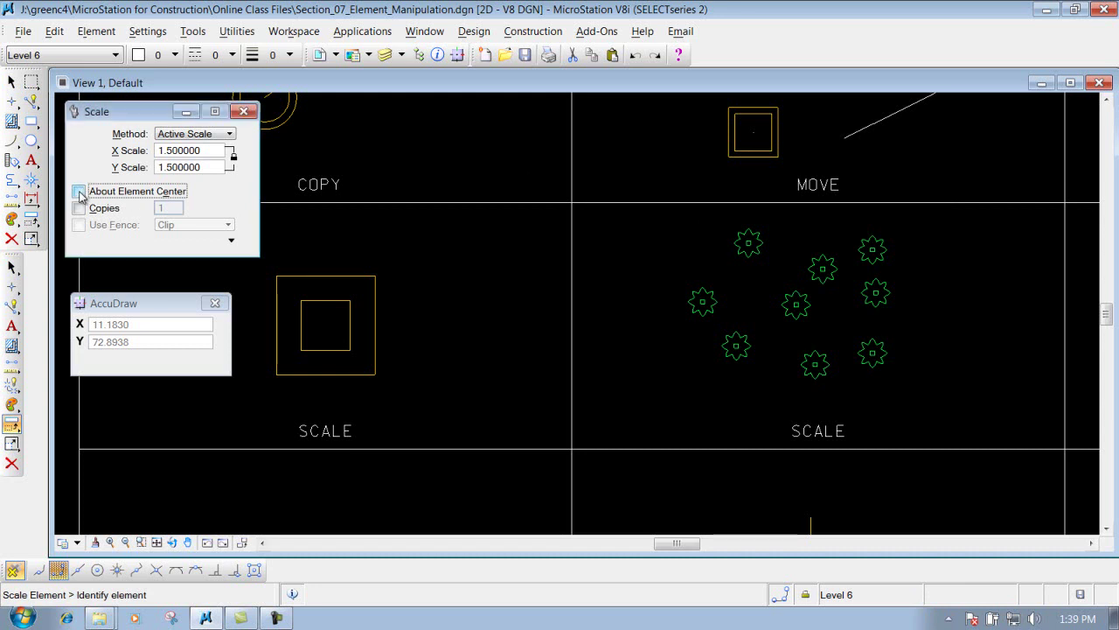
pyautogui.click(218, 137)
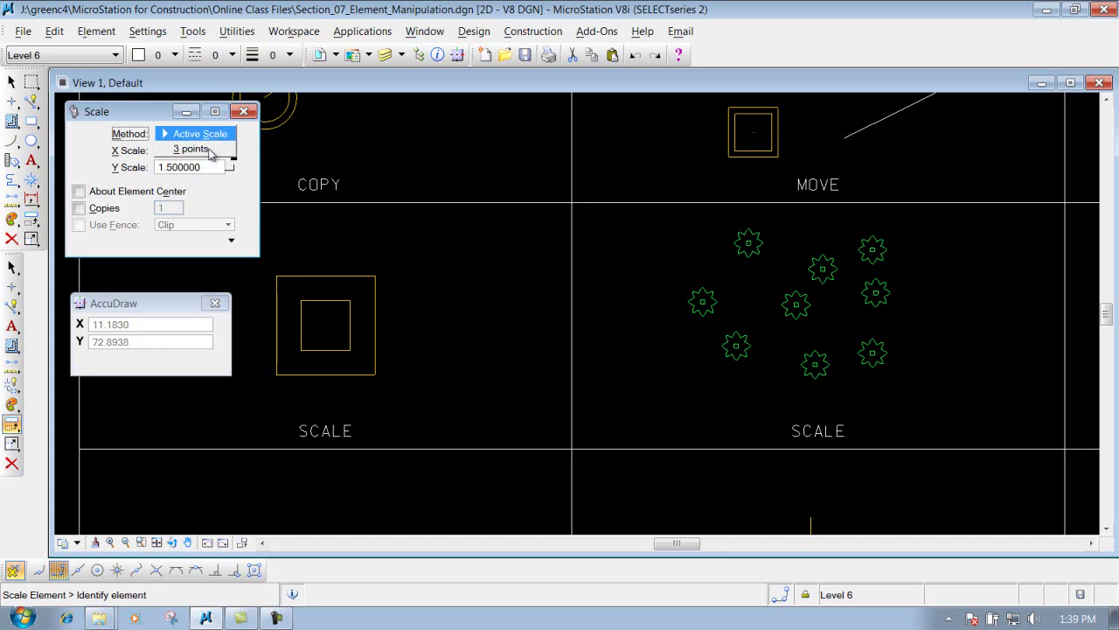
pyautogui.click(197, 150)
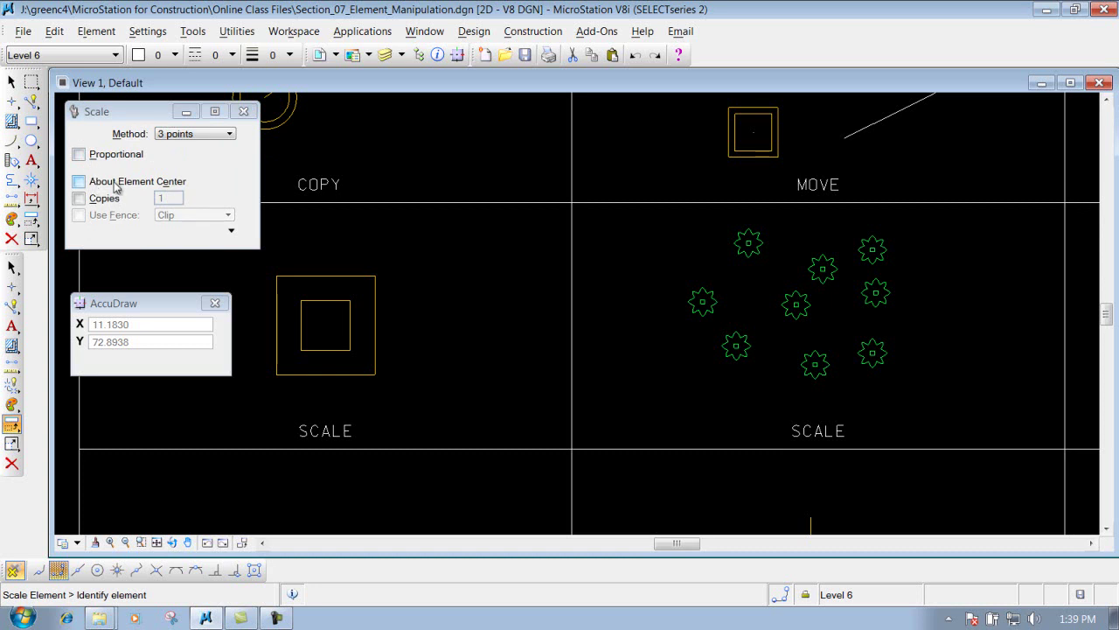
pyautogui.click(96, 201)
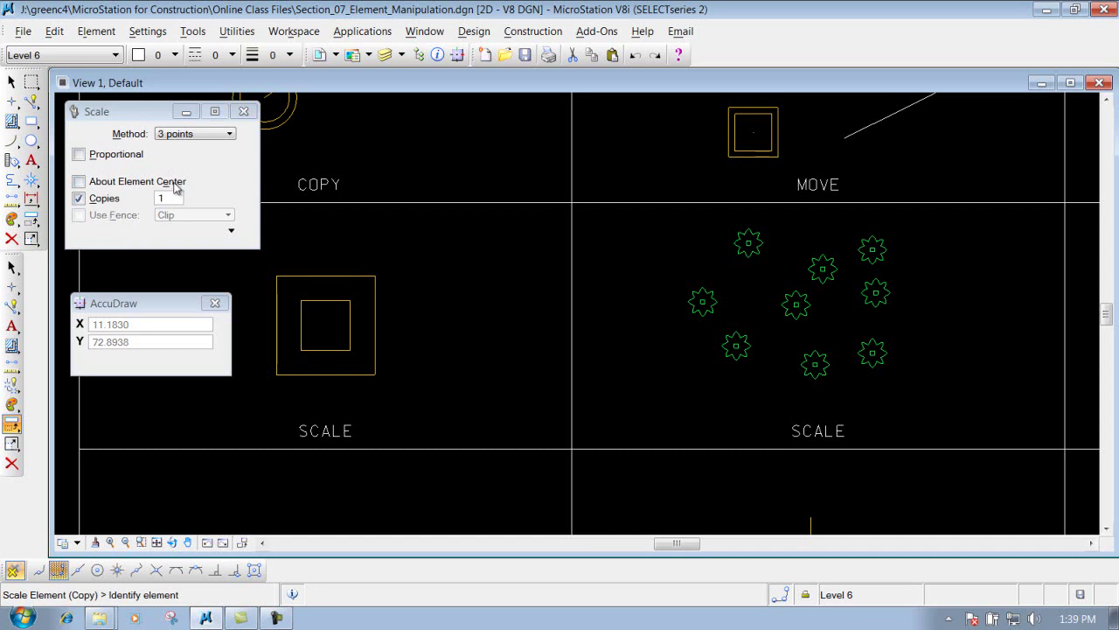
pyautogui.click(357, 280)
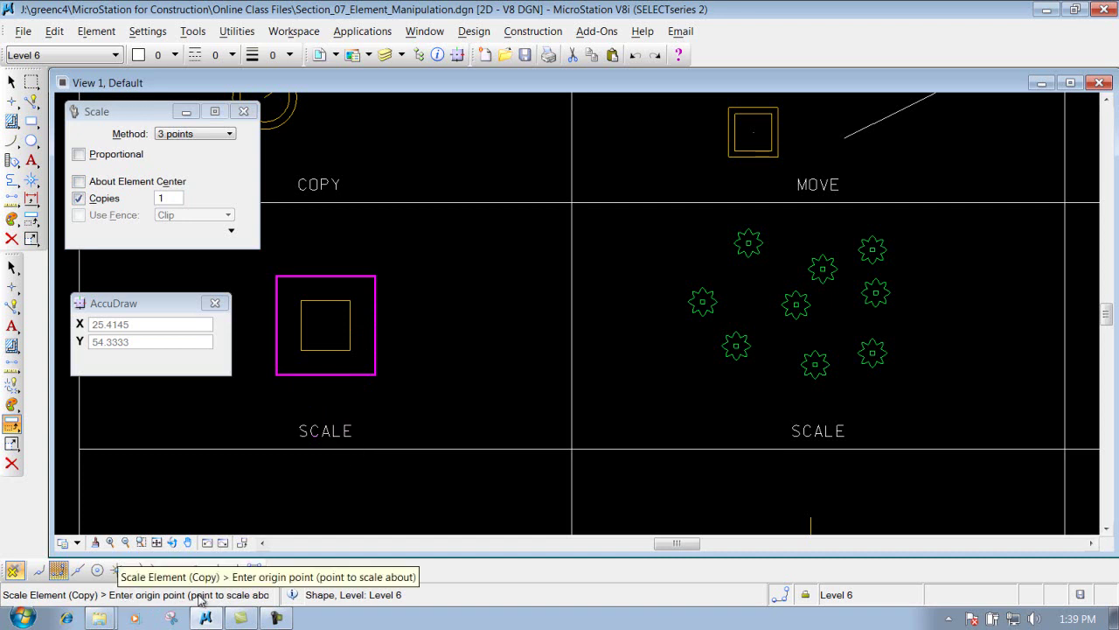
# - Stretch a copy of the square rightward, with lower-left as origin and lower-right as reference
pyautogui.click(276, 374)
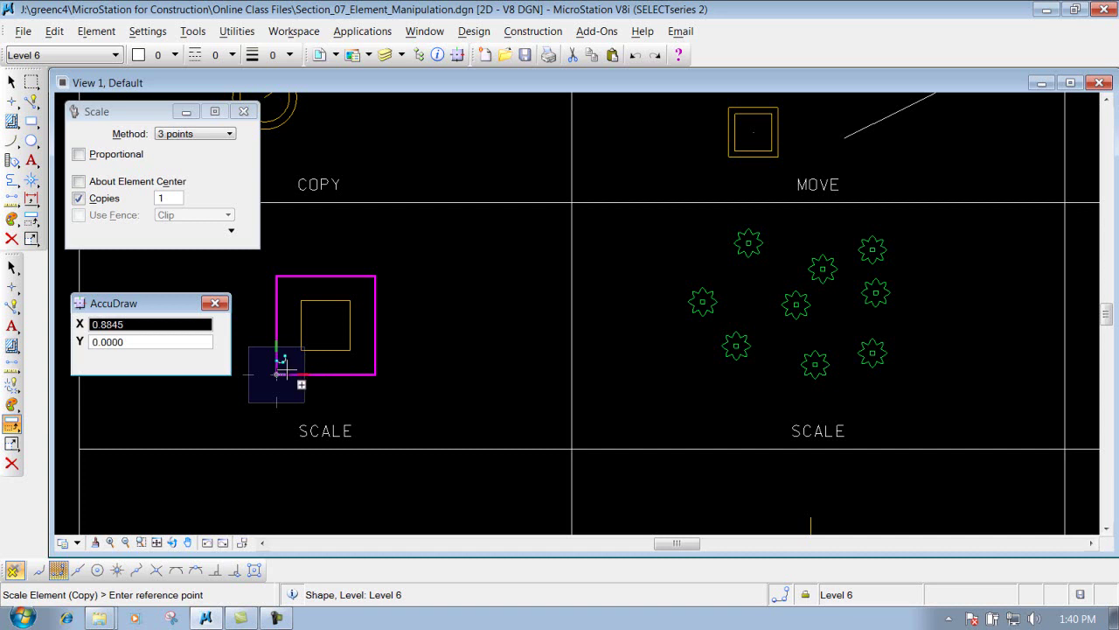
pyautogui.click(374, 374)
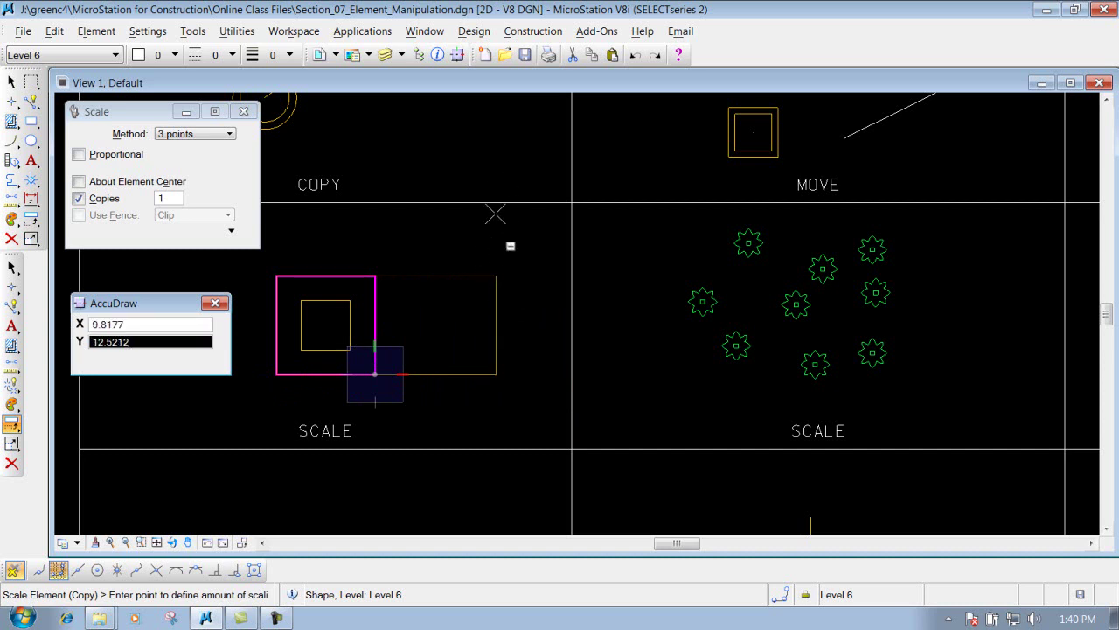
pyautogui.click(525, 230)
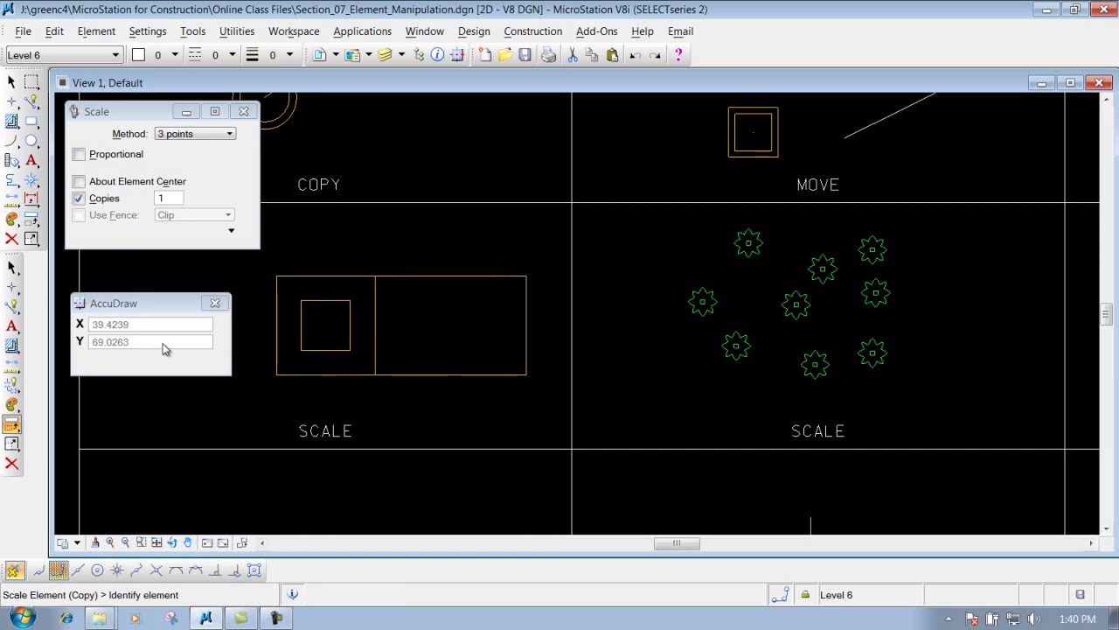
pyautogui.click(335, 286)
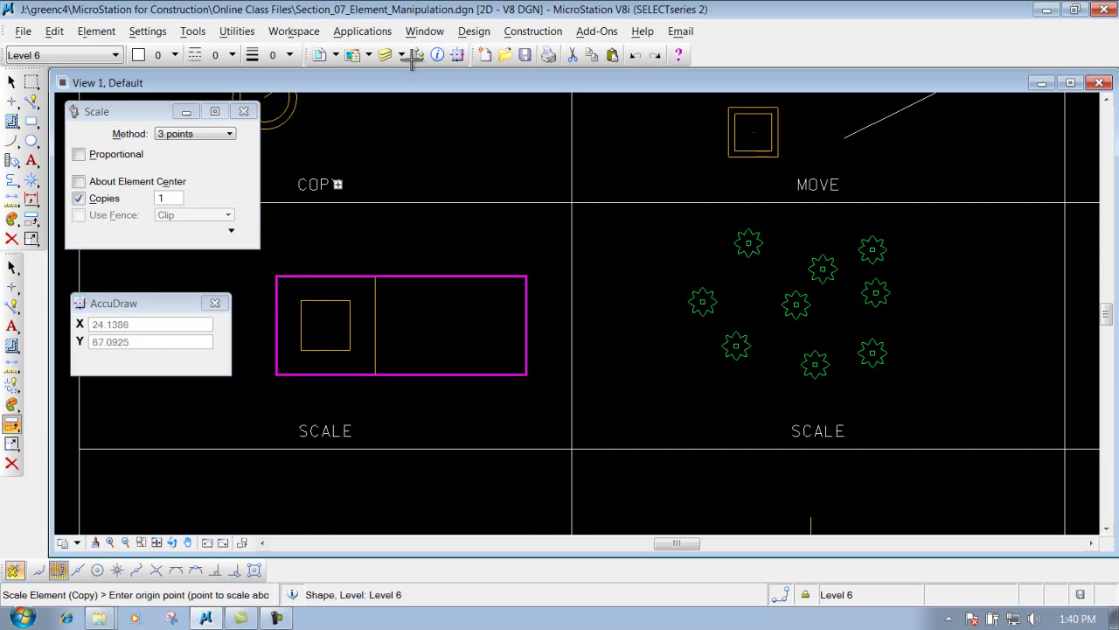
# - Undo the stretched copy, then stretch the original vertically from its left corners, Copies off
pyautogui.click(635, 54)
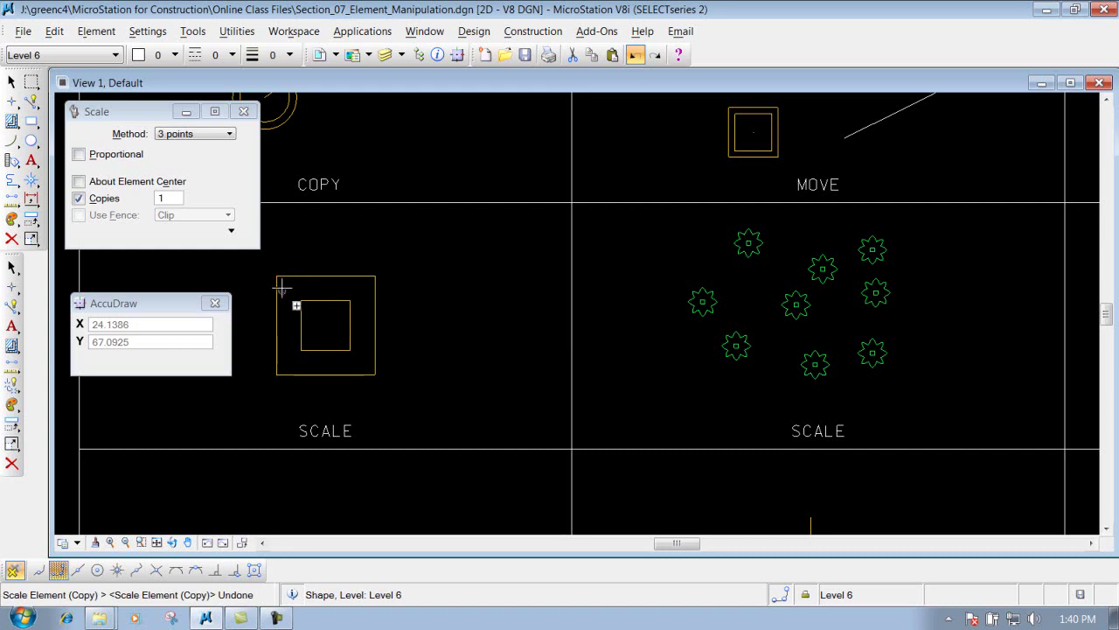
pyautogui.click(309, 278)
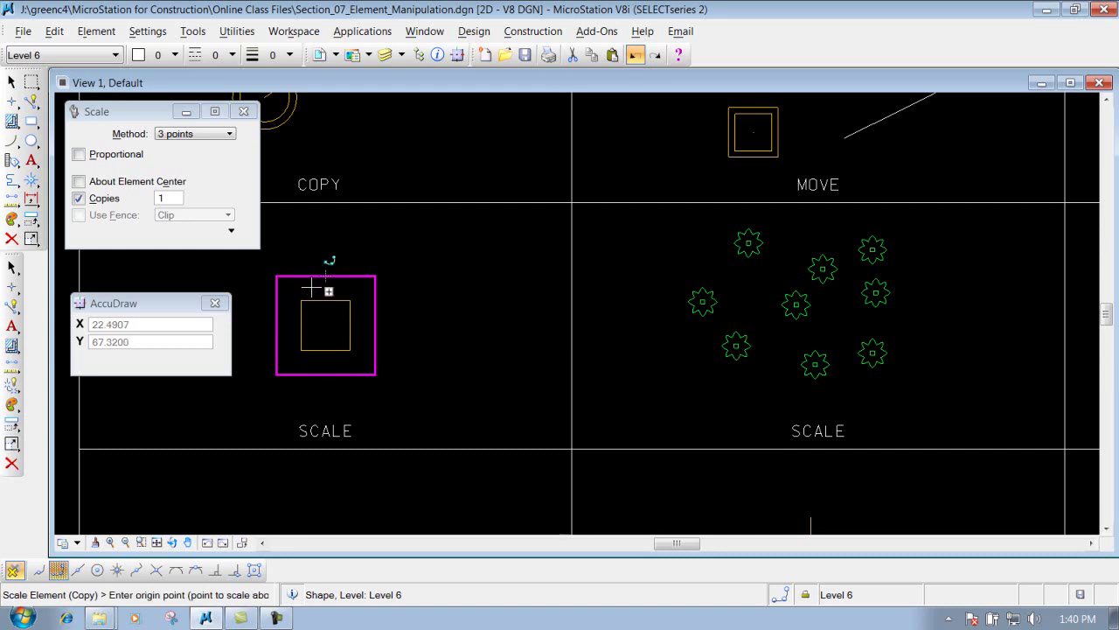
pyautogui.click(277, 374)
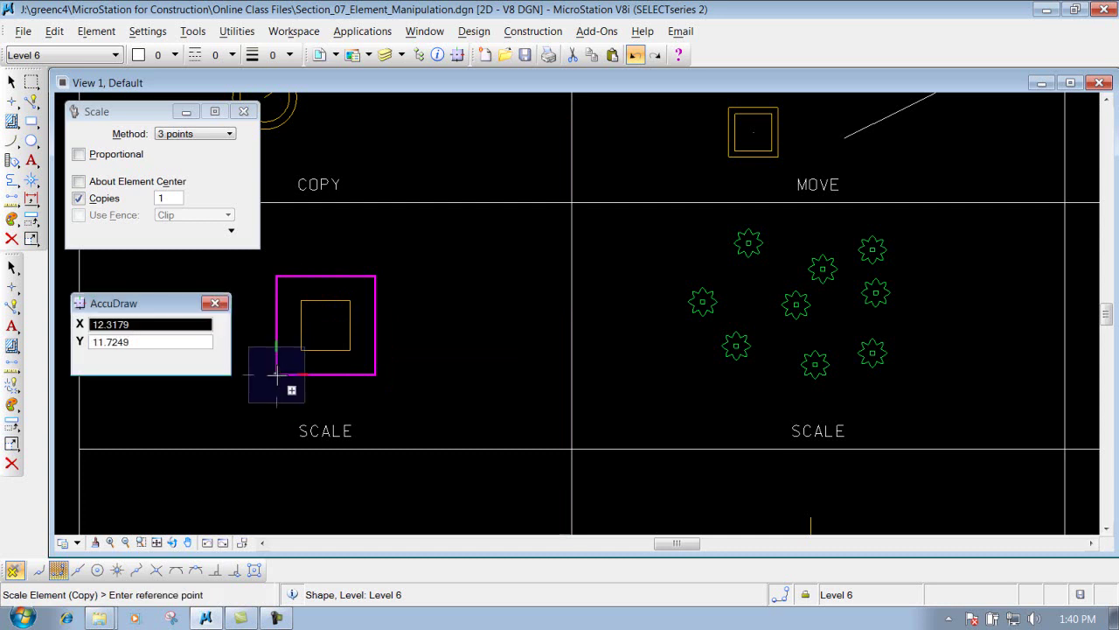
pyautogui.click(277, 276)
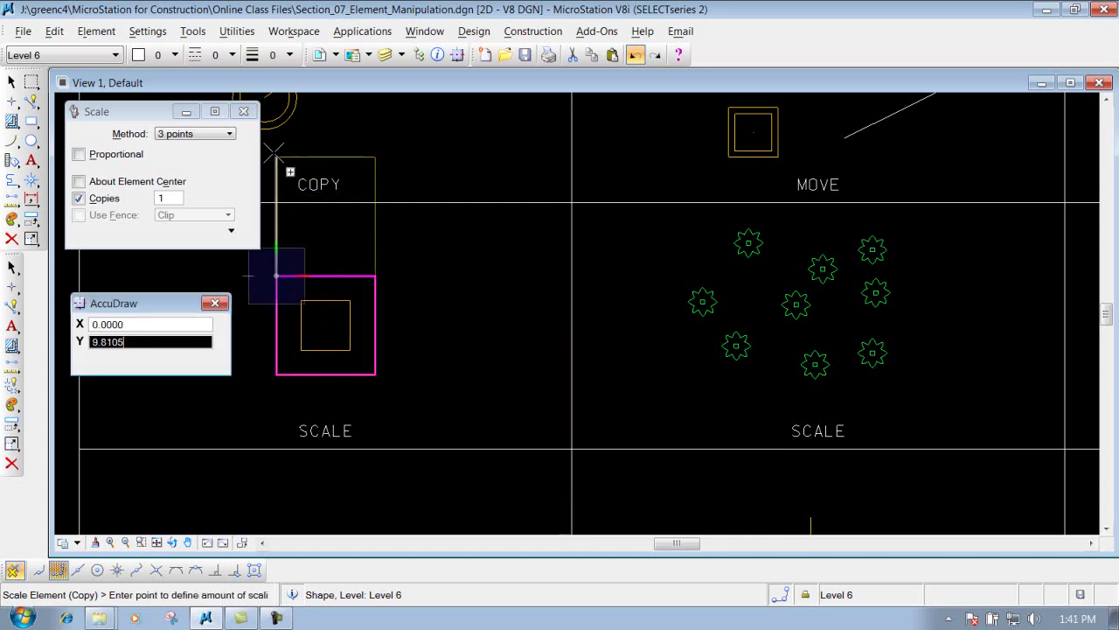
pyautogui.click(80, 199)
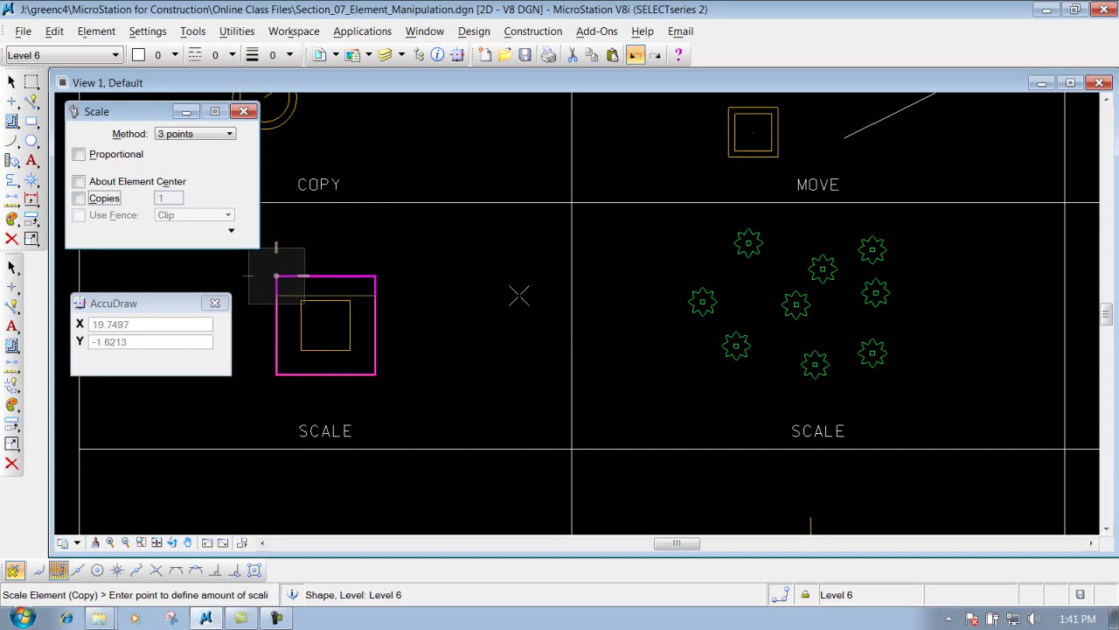
pyautogui.click(504, 223)
pyautogui.hotkey('ctrl', 'z')
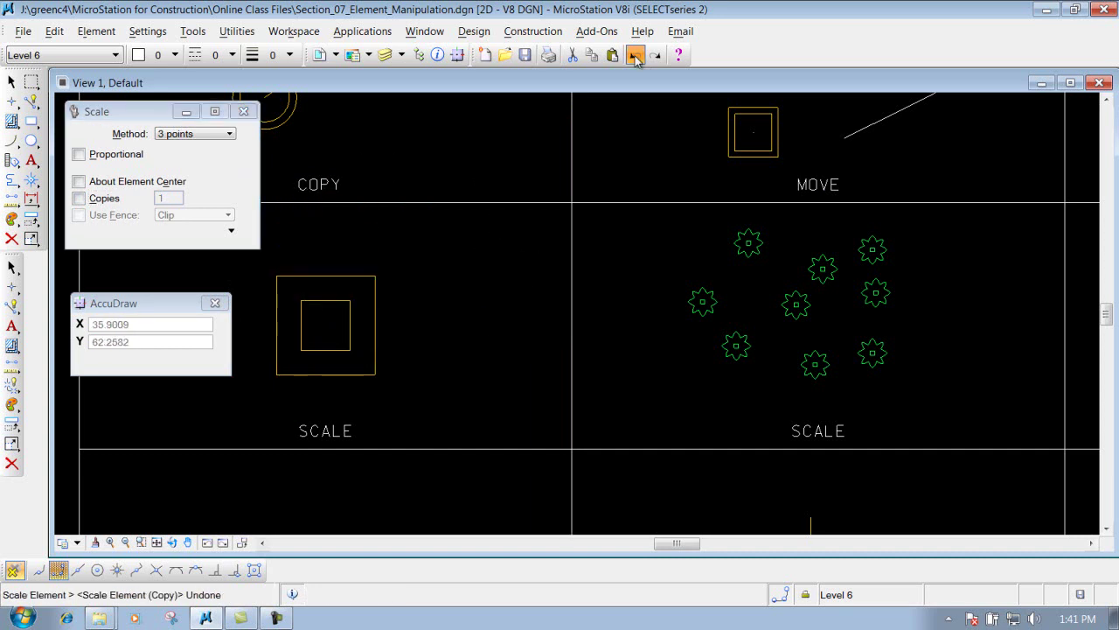
pyautogui.click(316, 276)
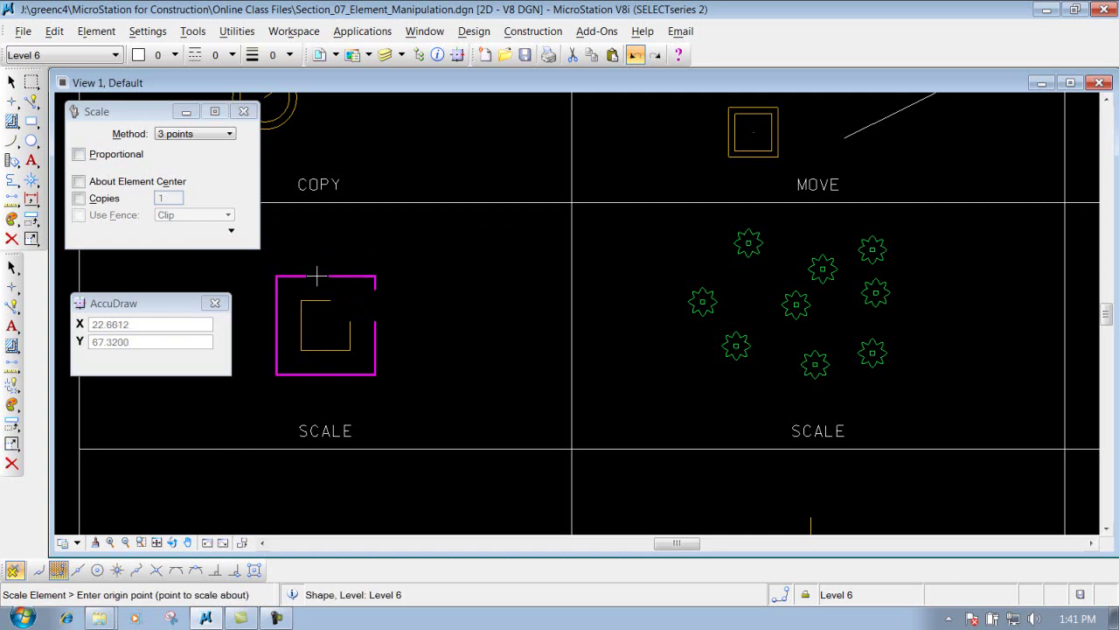
pyautogui.click(277, 374)
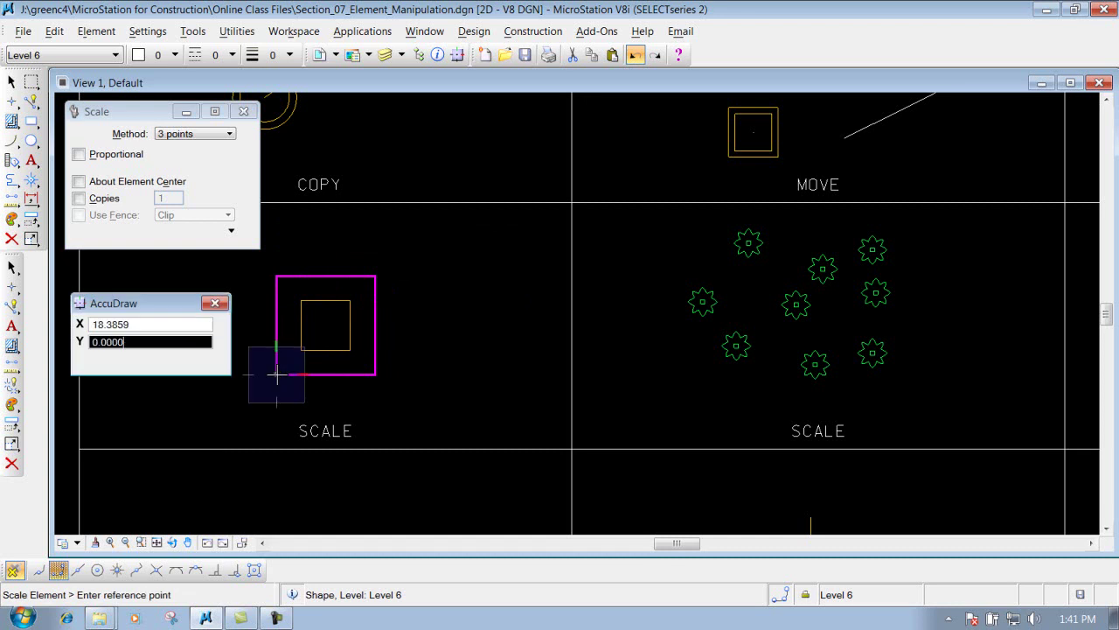
pyautogui.click(376, 276)
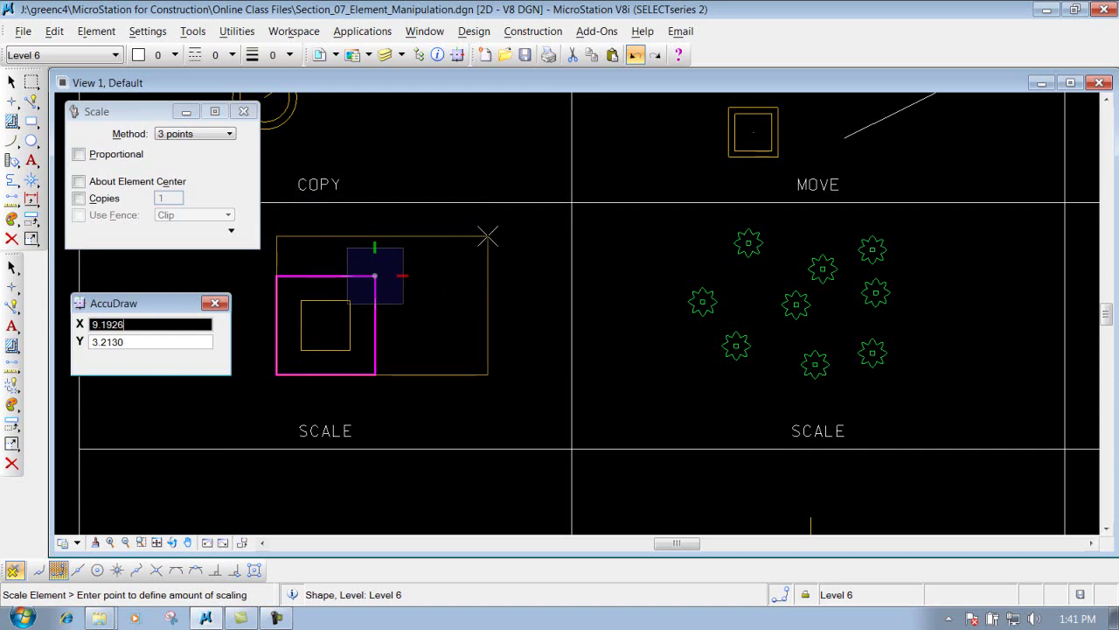
pyautogui.click(477, 240)
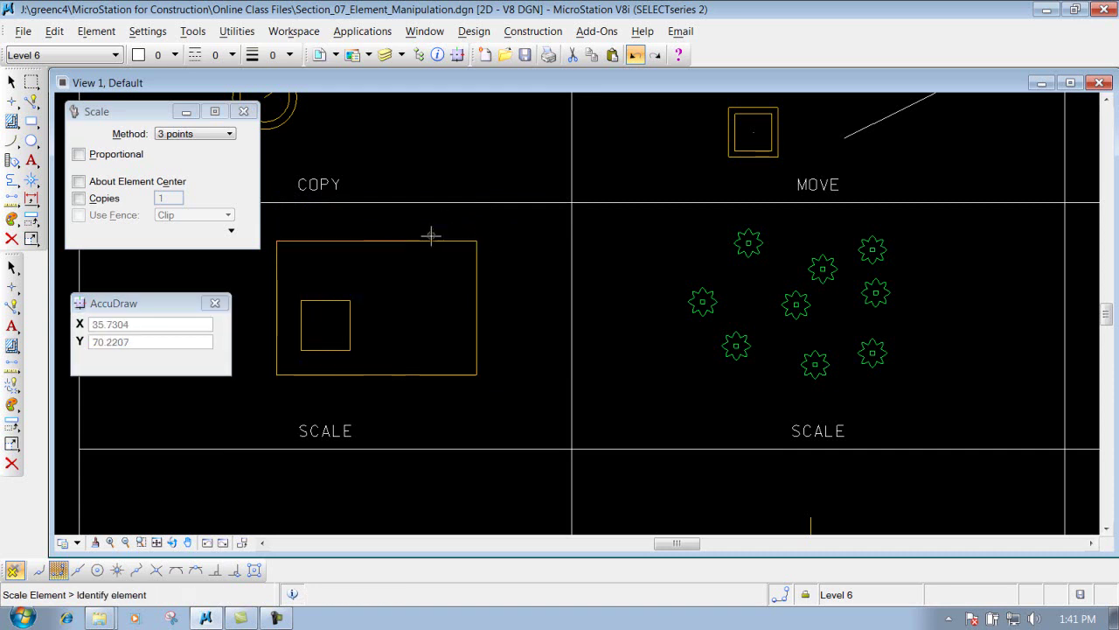
pyautogui.click(634, 55)
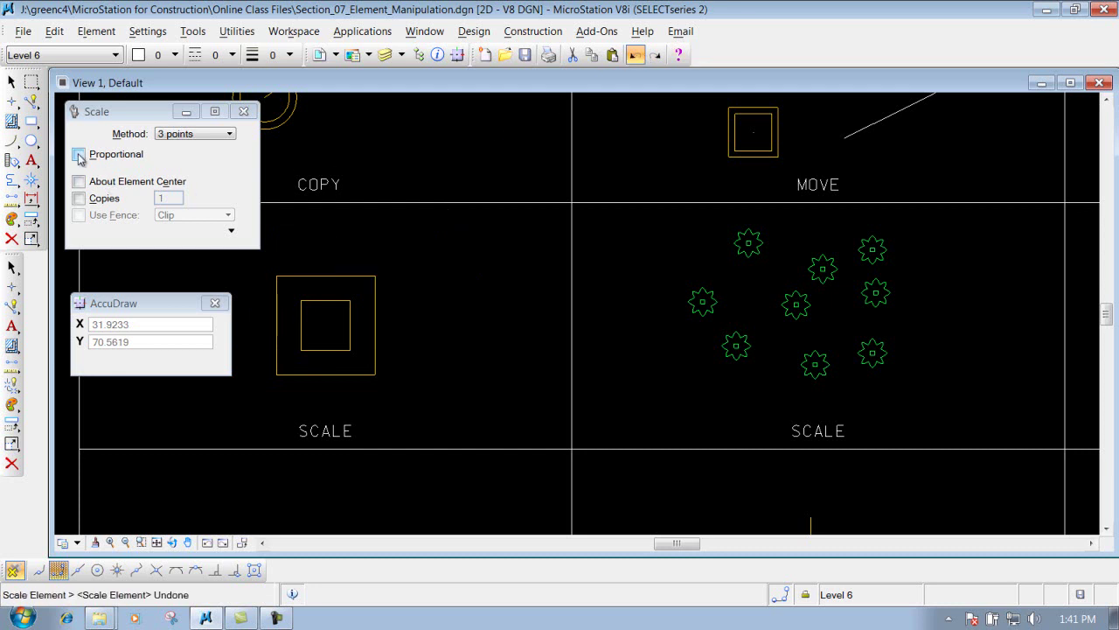
# - Turn on Proportional and scale the outer square from its lower-left corner, referencing lower-right
pyautogui.click(79, 156)
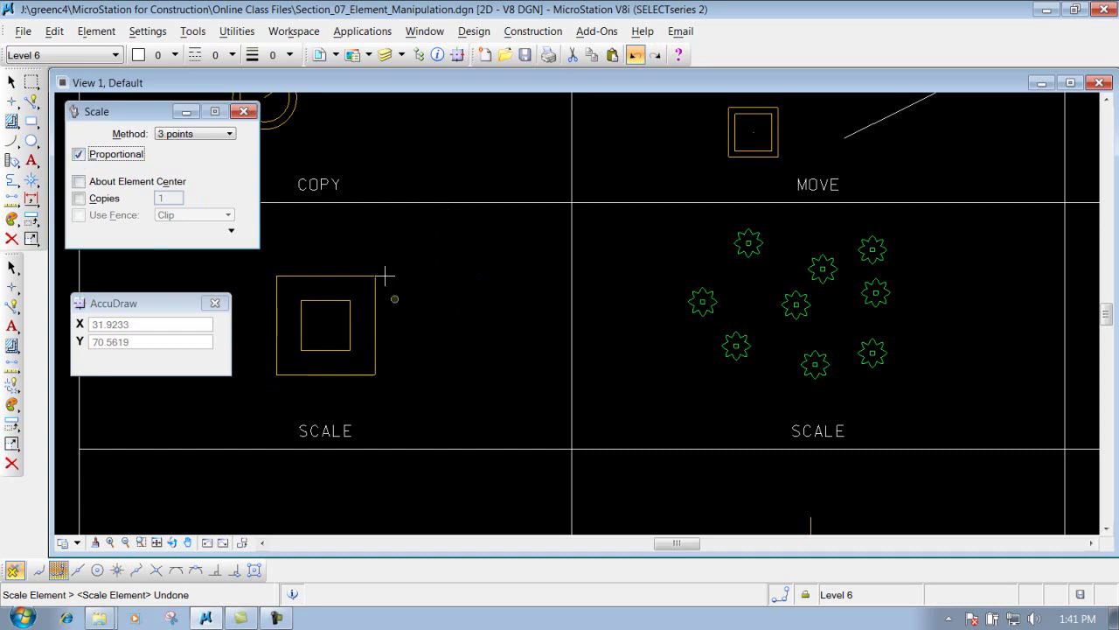
pyautogui.click(331, 278)
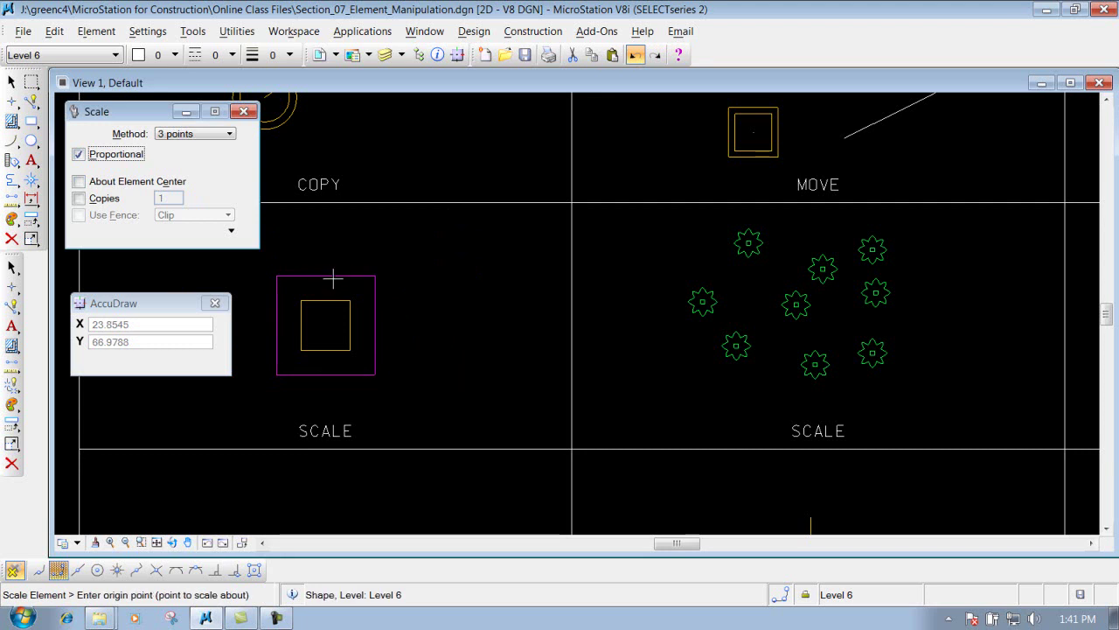
pyautogui.click(276, 374)
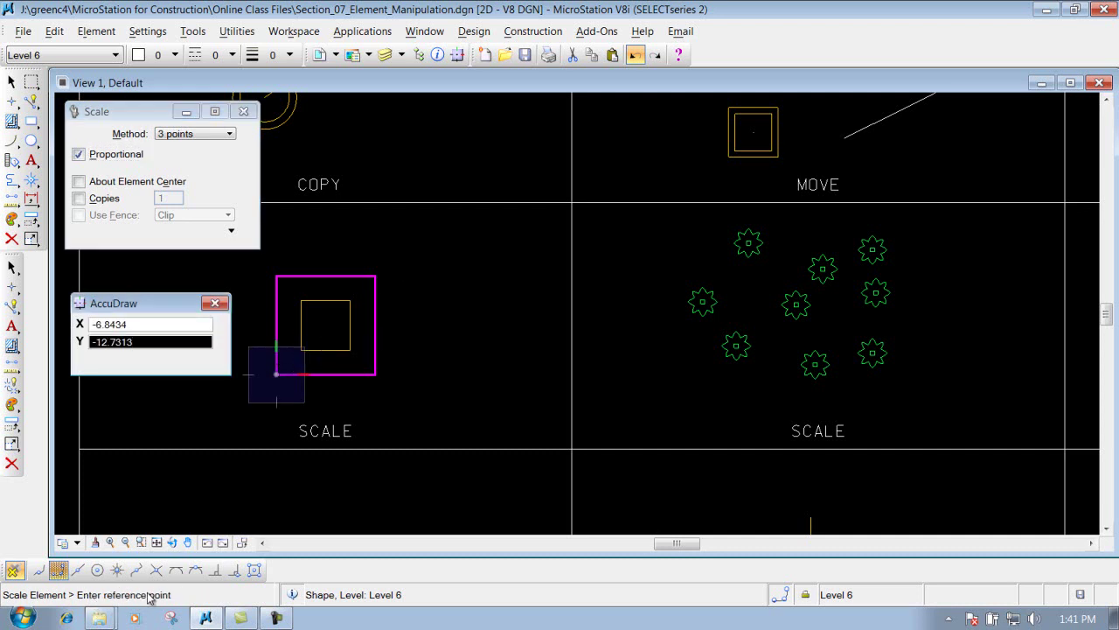
pyautogui.click(375, 373)
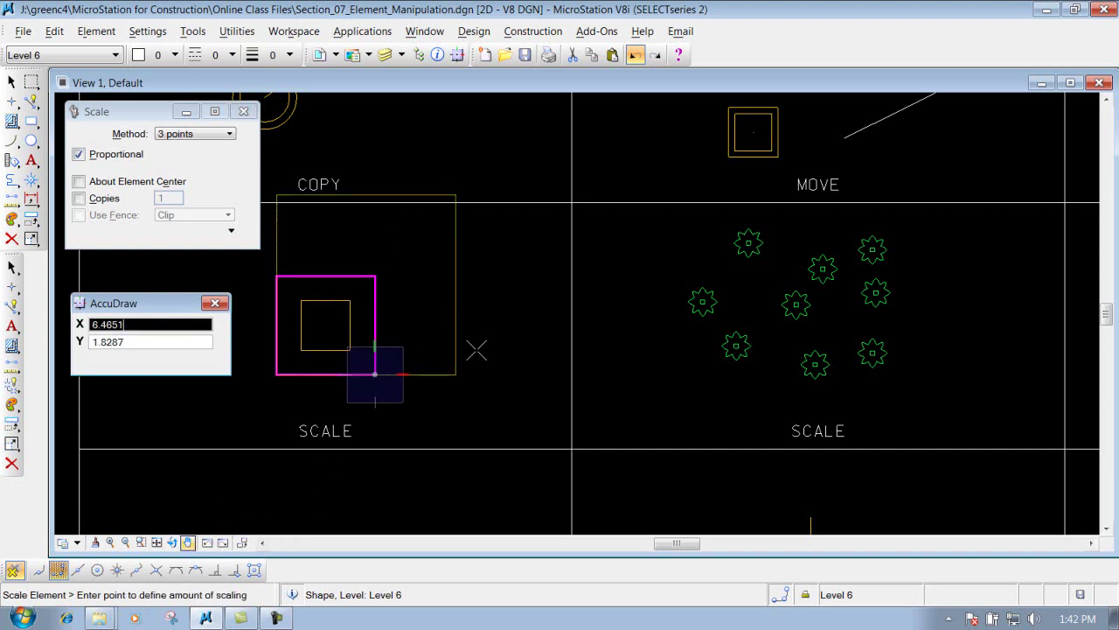